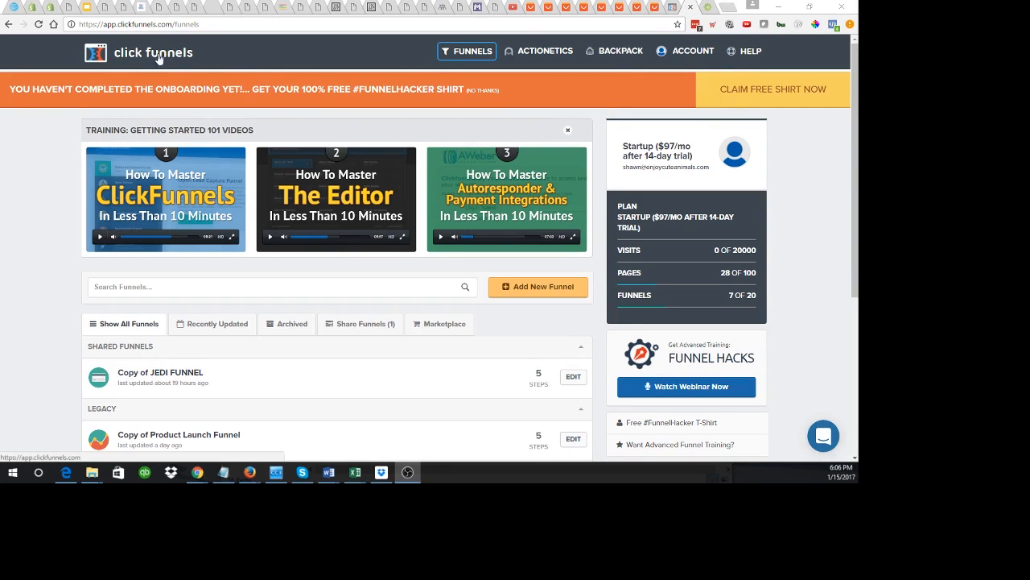
Step: Go to the Integrations settings page from the account menu
click(745, 51)
click(712, 54)
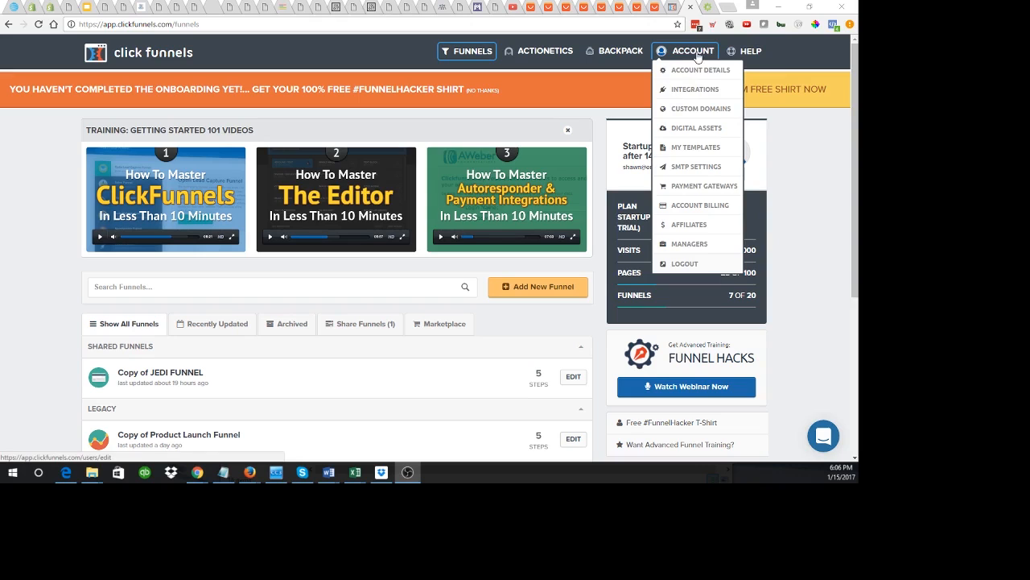
click(694, 89)
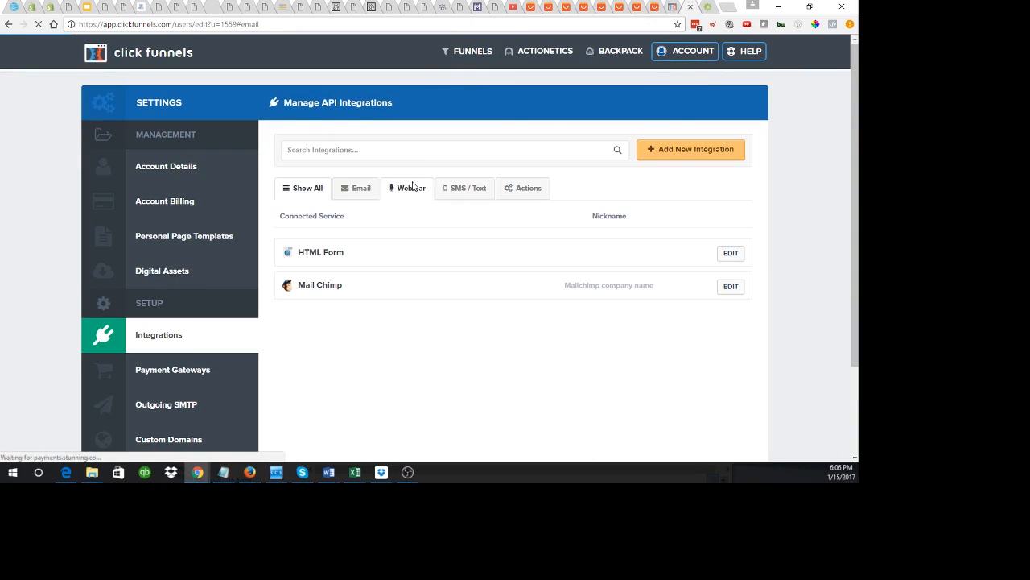
Step: Add a new integration nicknamed 'shipstation' with Shipstation as the service
click(684, 150)
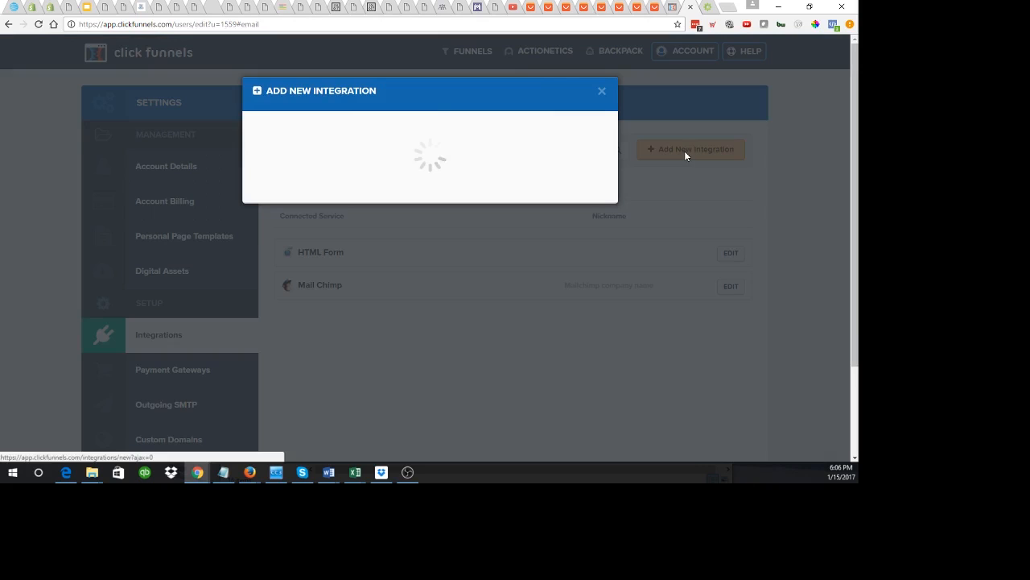
click(341, 154)
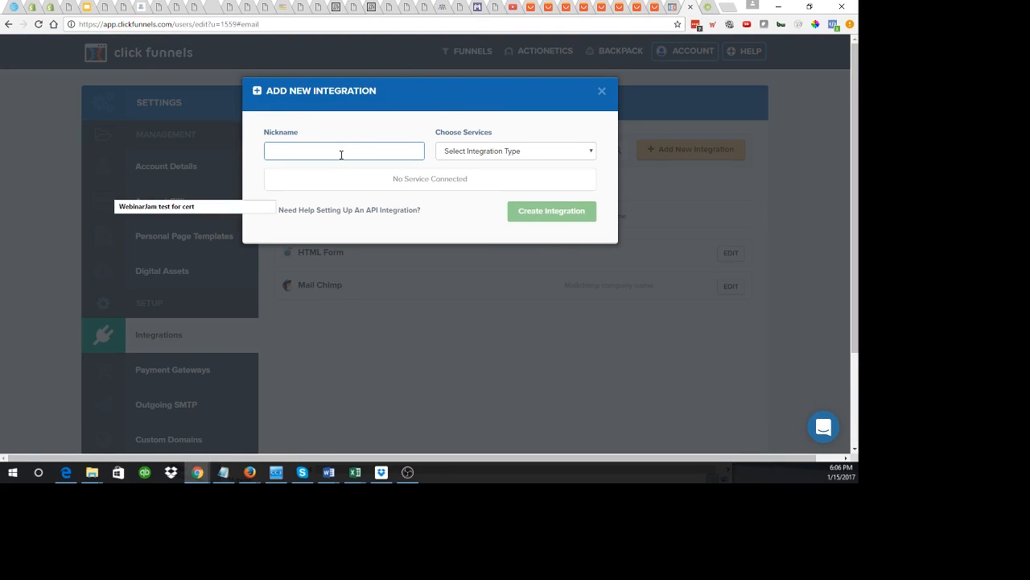
text(shipstation)
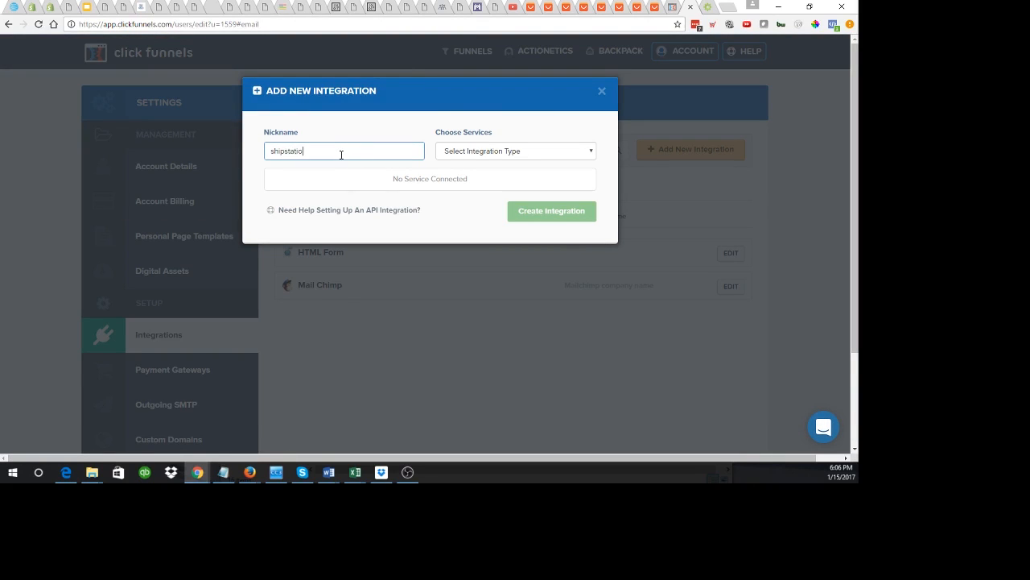
click(510, 151)
scroll(591, 322, down, 3)
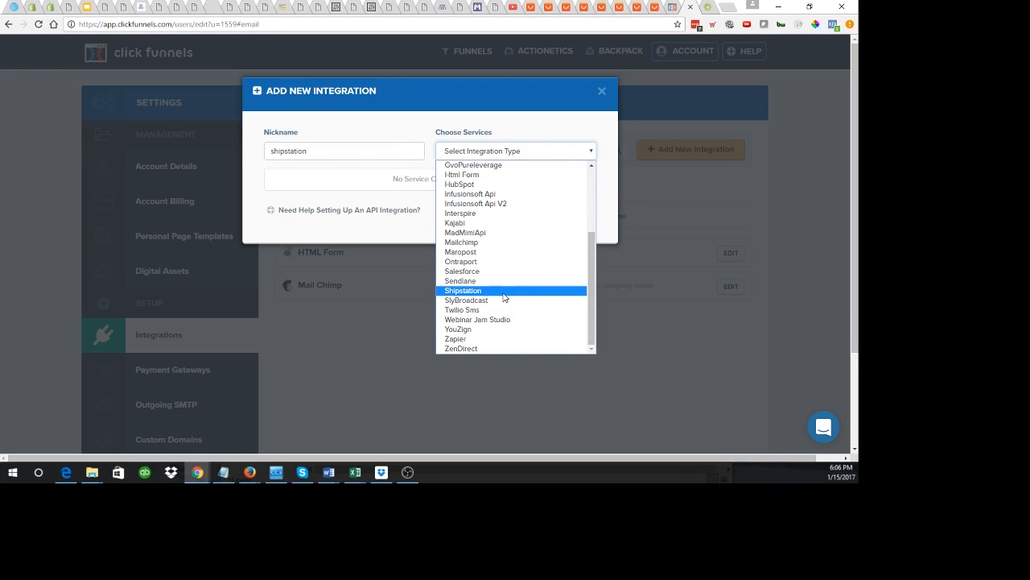
click(502, 290)
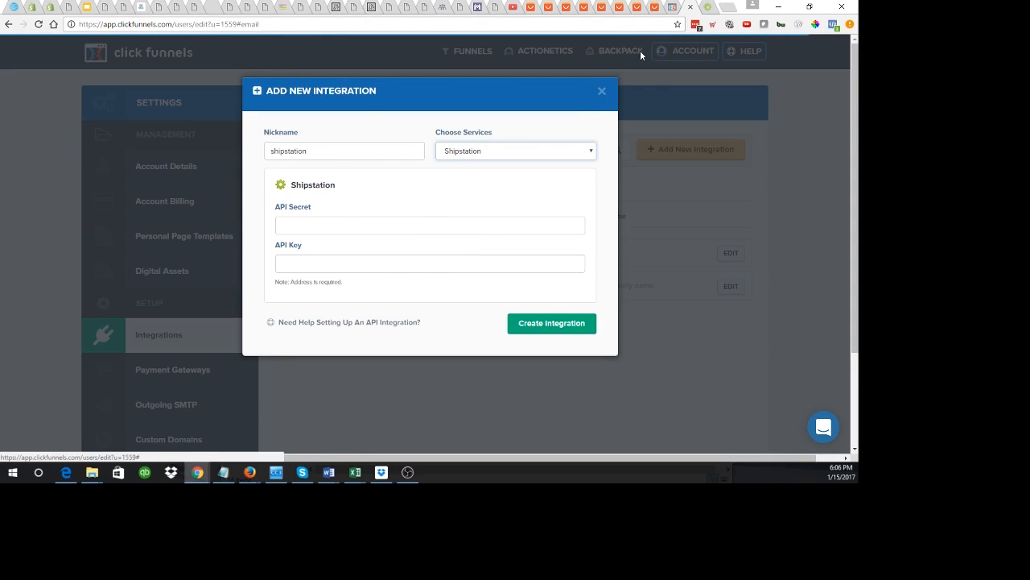
Step: In ShipStation, navigate to Settings > Account > API Settings
click(708, 7)
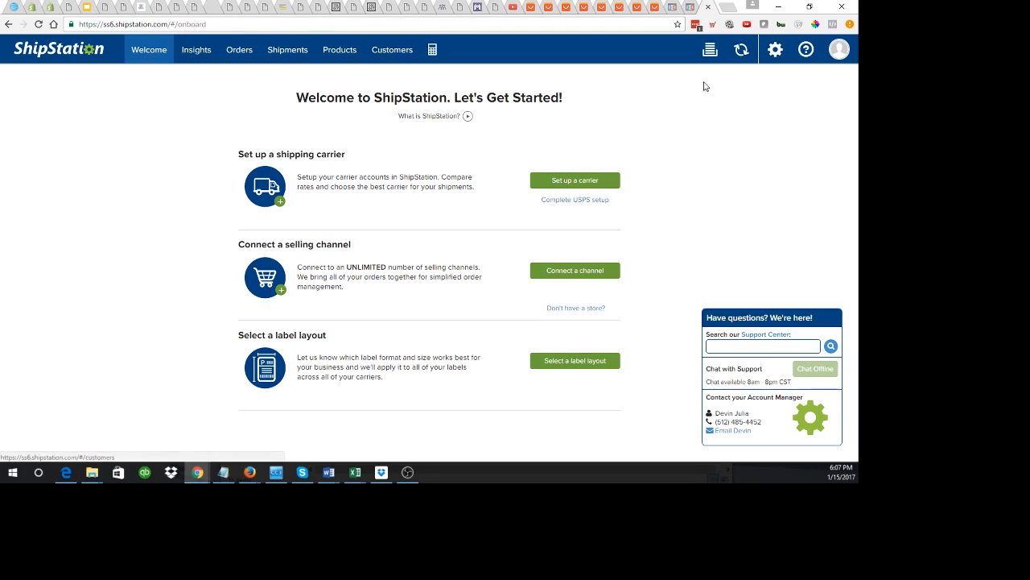
click(773, 53)
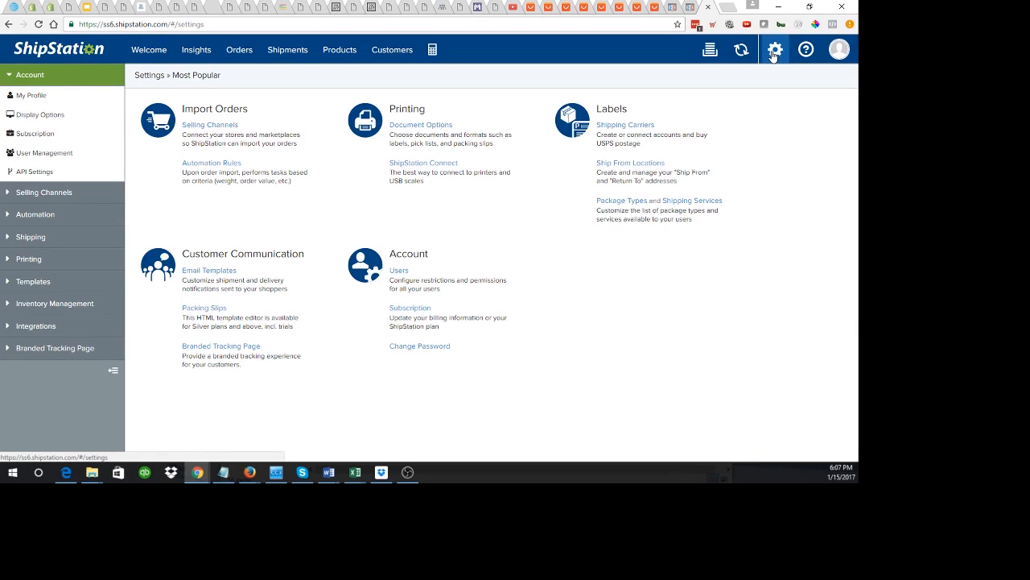
click(42, 330)
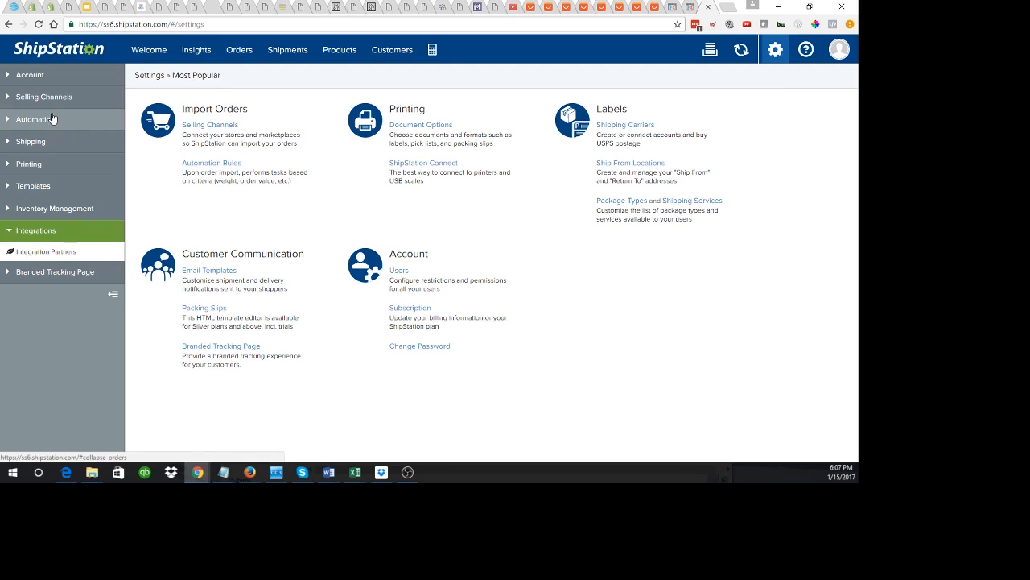
click(38, 76)
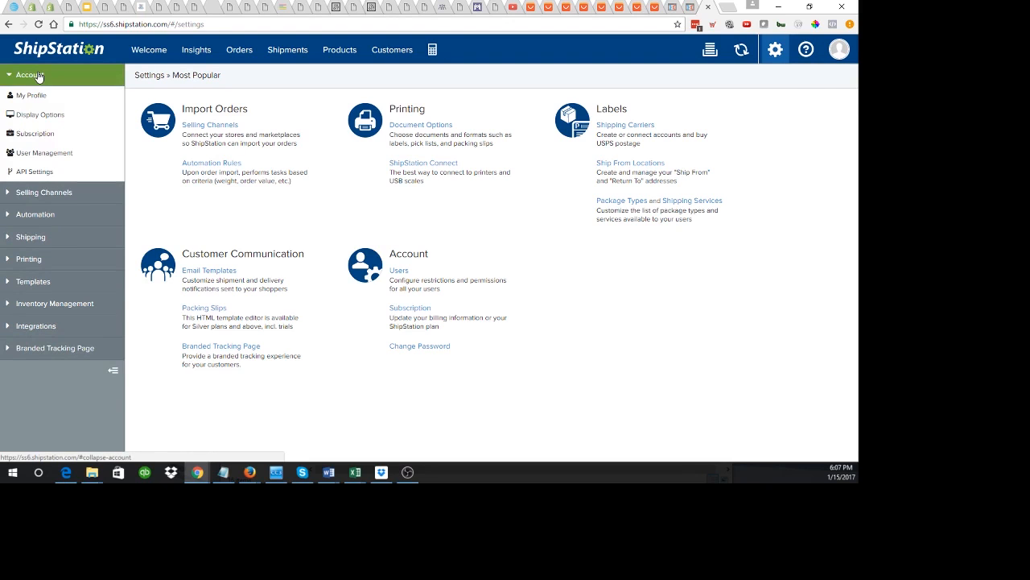
click(34, 173)
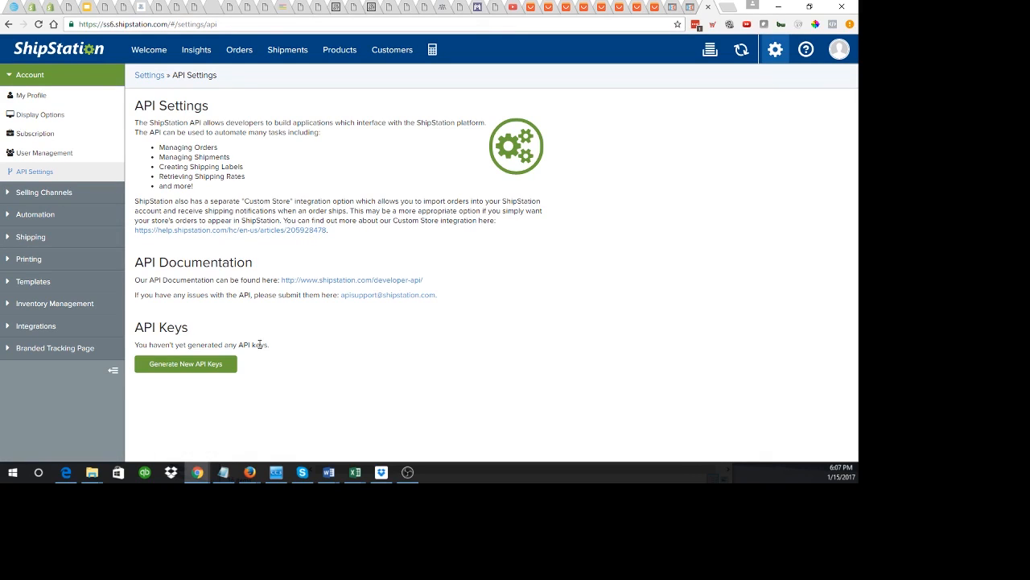
Step: Generate new API keys and copy the API Key back to ClickFunnels
click(194, 364)
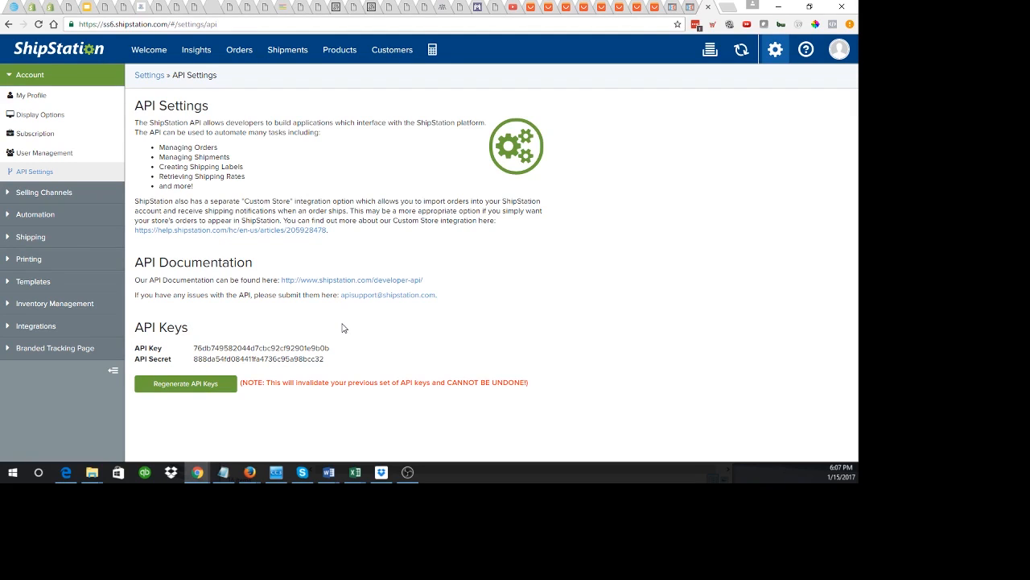
drag(194, 348, 357, 348)
key(ctrl+c)
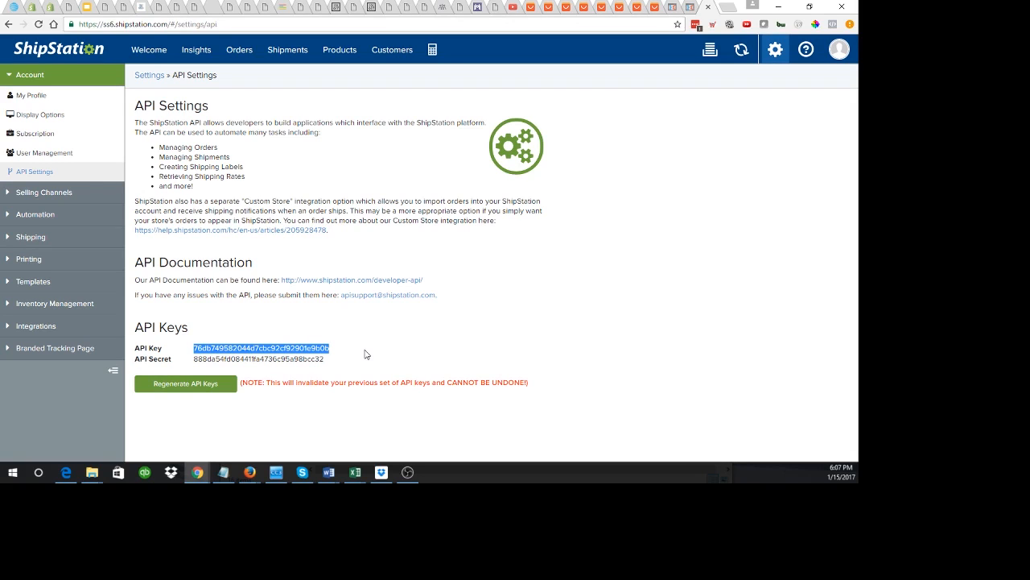
click(690, 8)
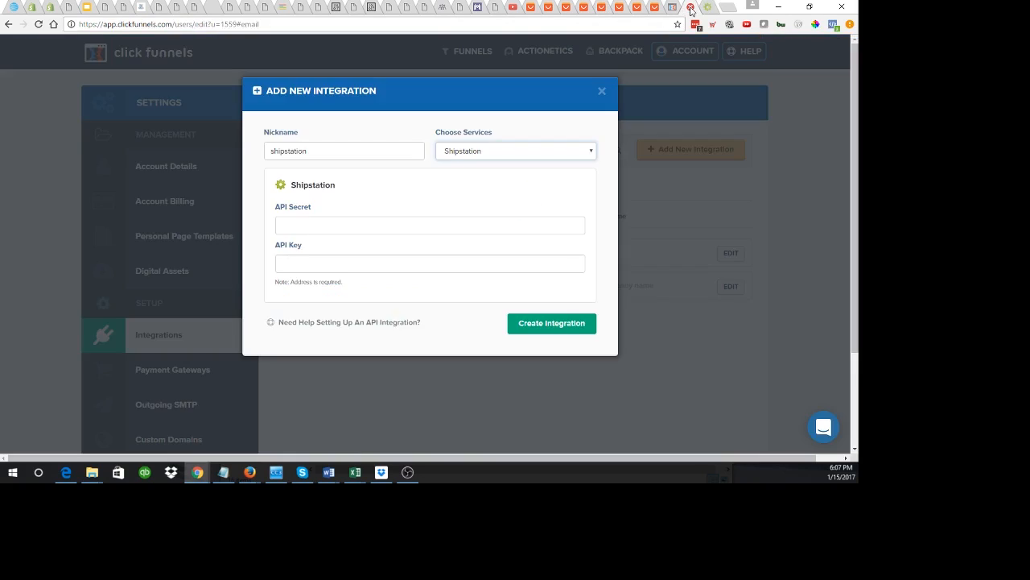
Step: Paste ShipStation's API Key and API Secret into the integration and create it
click(324, 220)
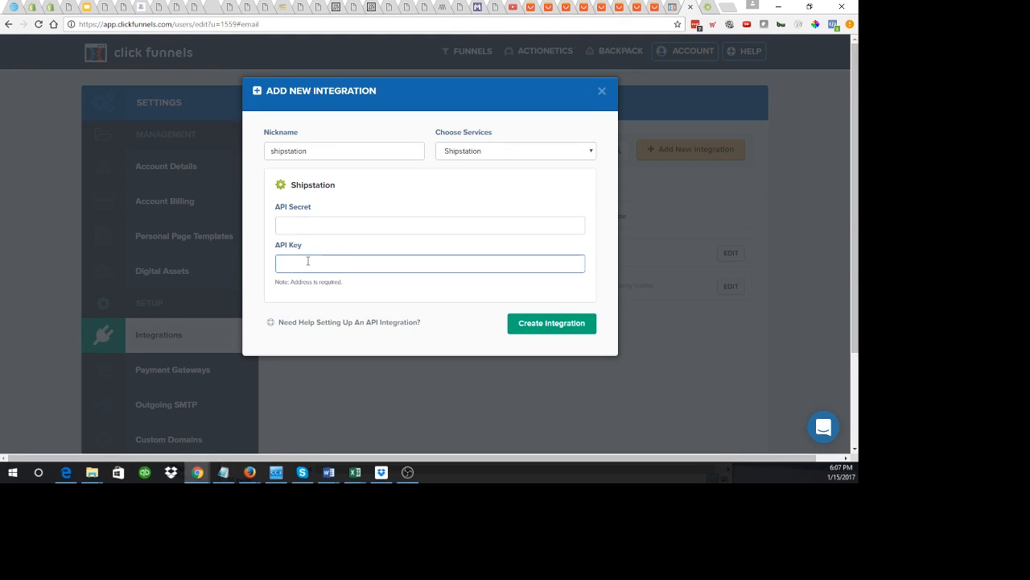
key(ctrl+v)
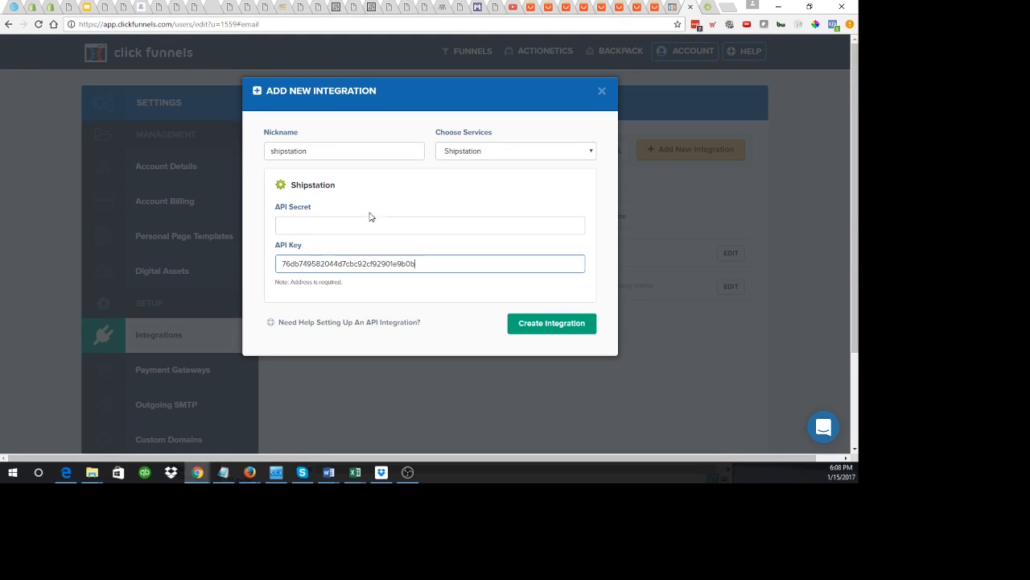
click(706, 11)
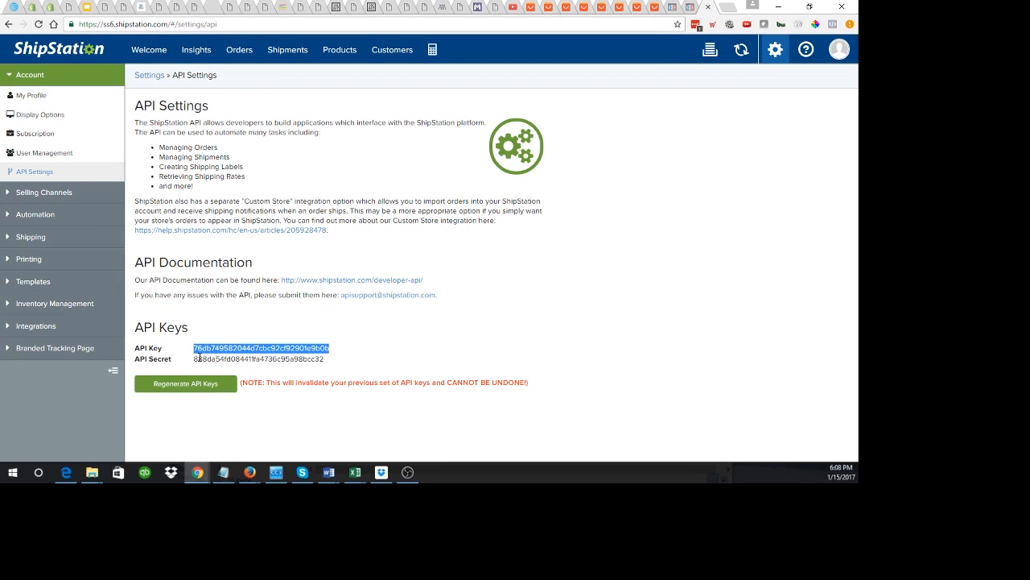
drag(194, 358, 331, 364)
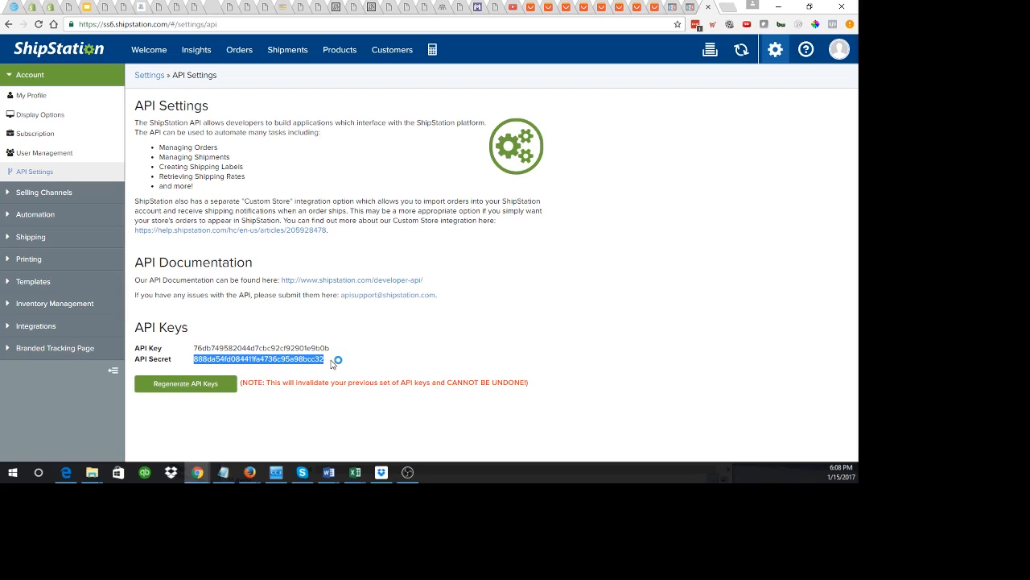
click(689, 10)
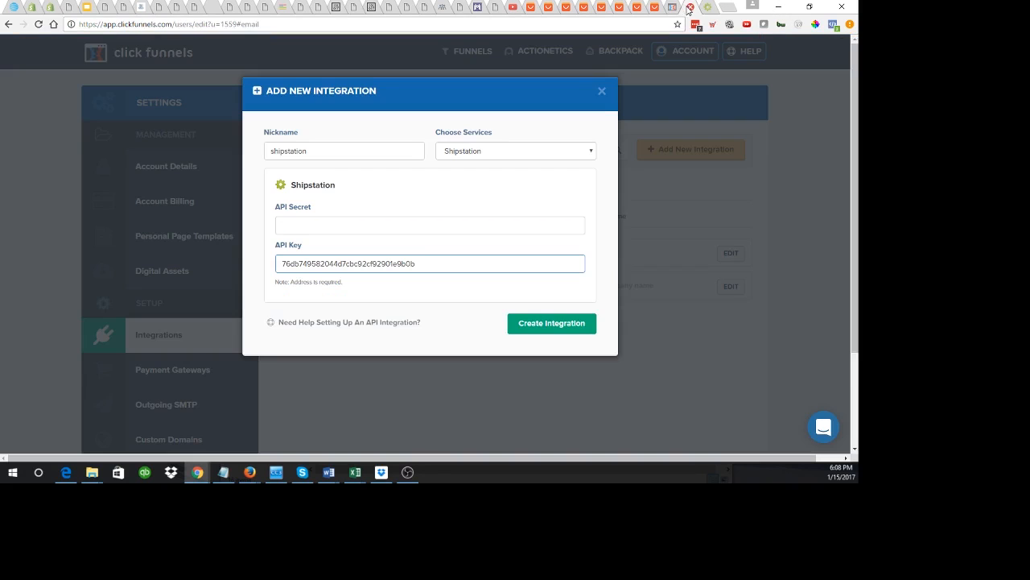
click(364, 231)
key(ctrl+v)
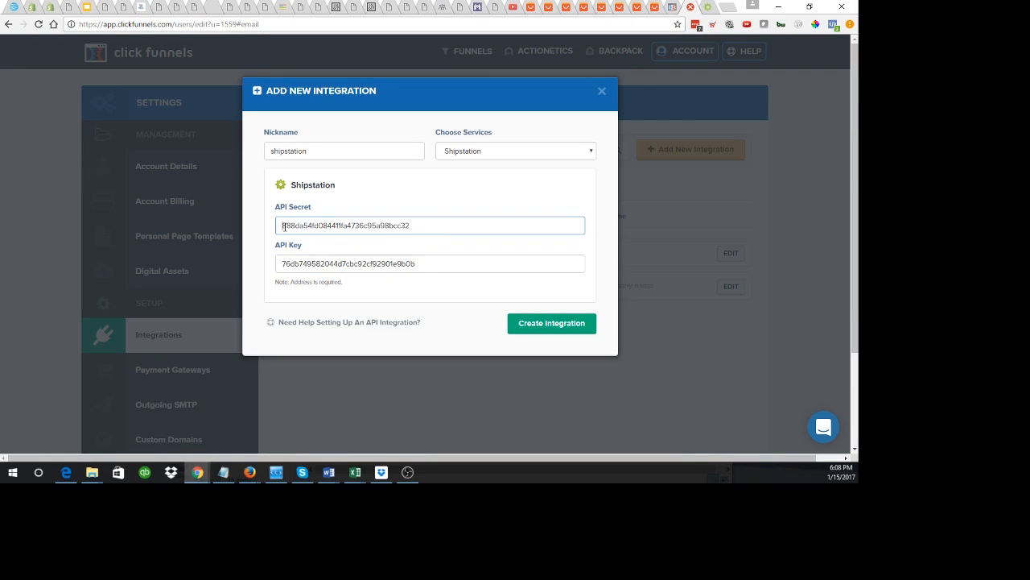
click(564, 322)
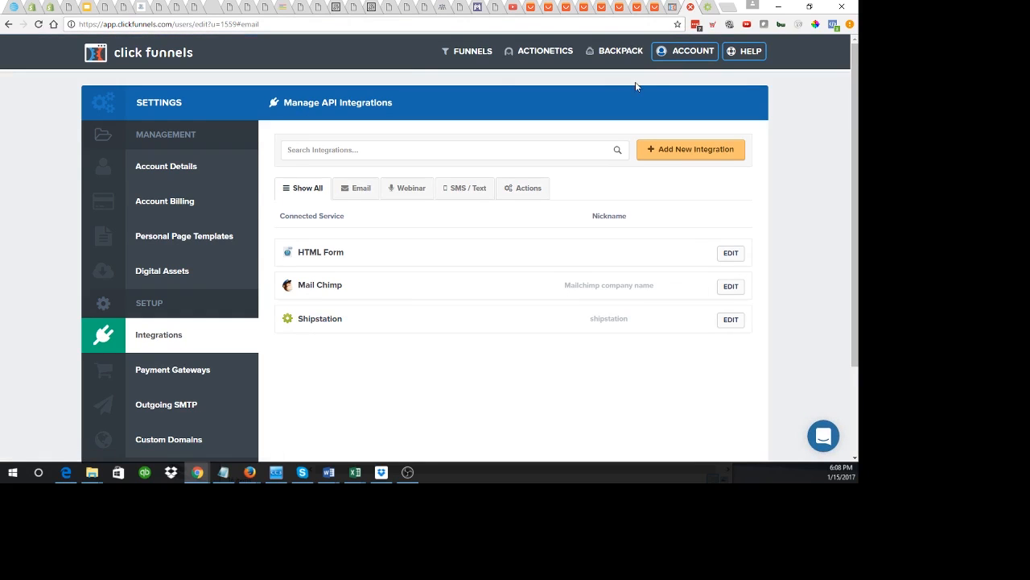
Step: Browse to Copy of JEDI FUNNEL and show the Order Form step's Products tab
click(472, 52)
click(467, 72)
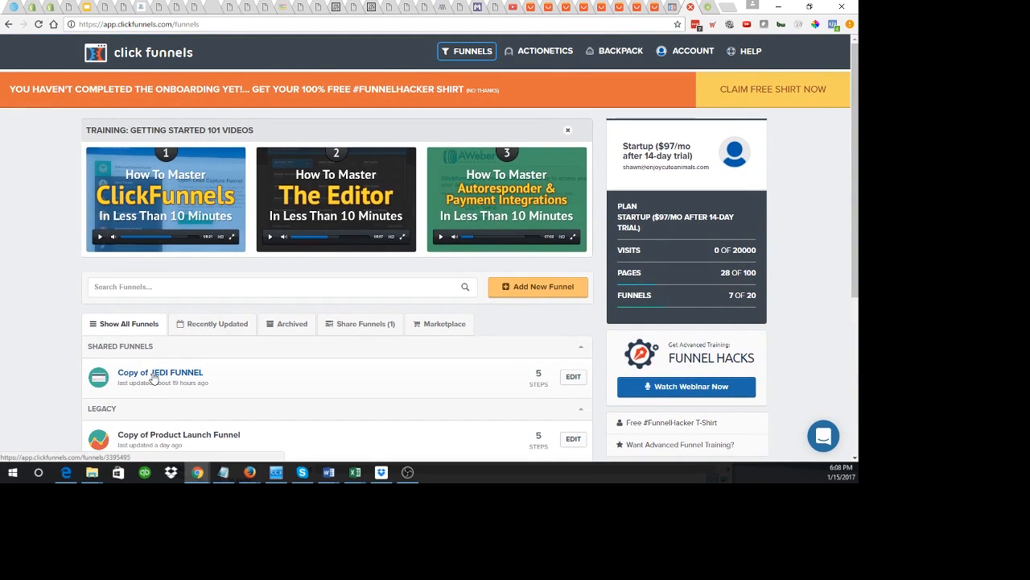
click(154, 377)
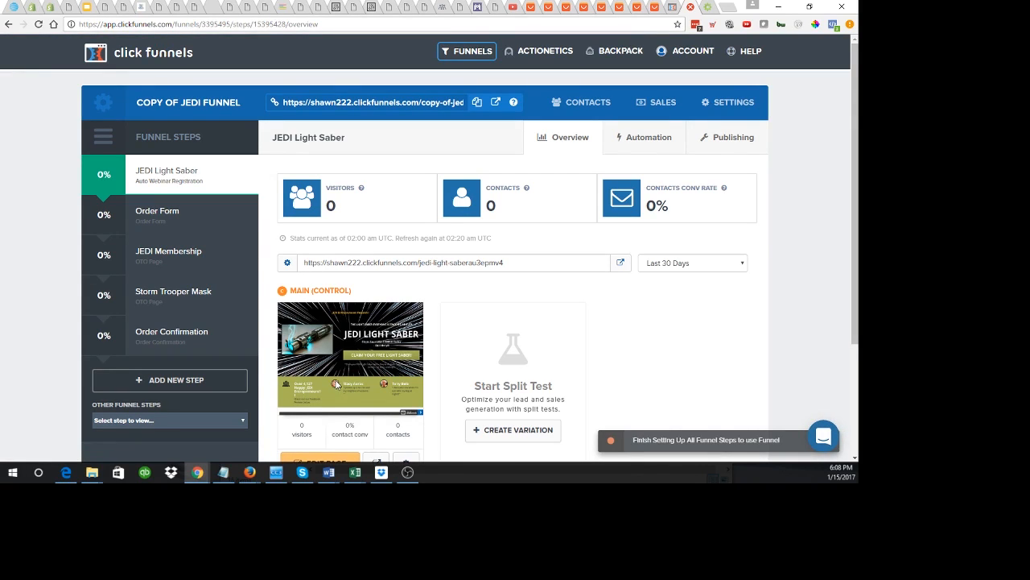
click(167, 223)
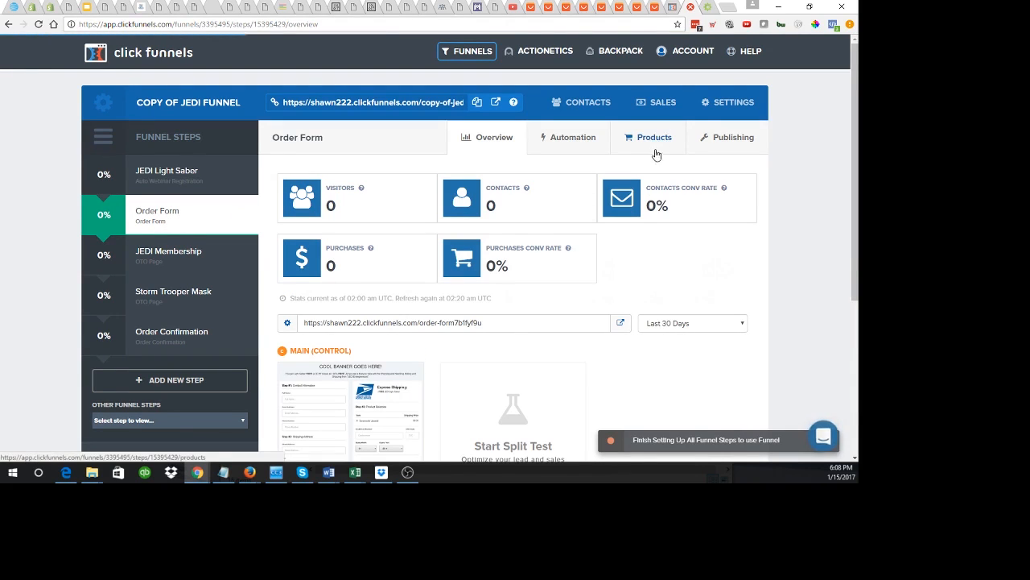
click(653, 141)
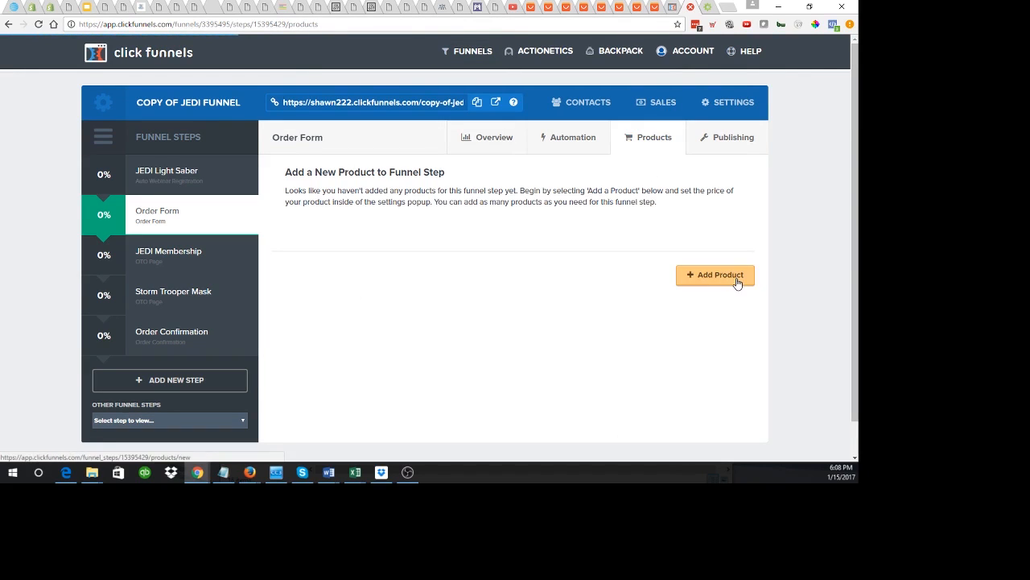
Step: Add a new product named 'Tie Fighters' with Stripe as billing integration
click(734, 277)
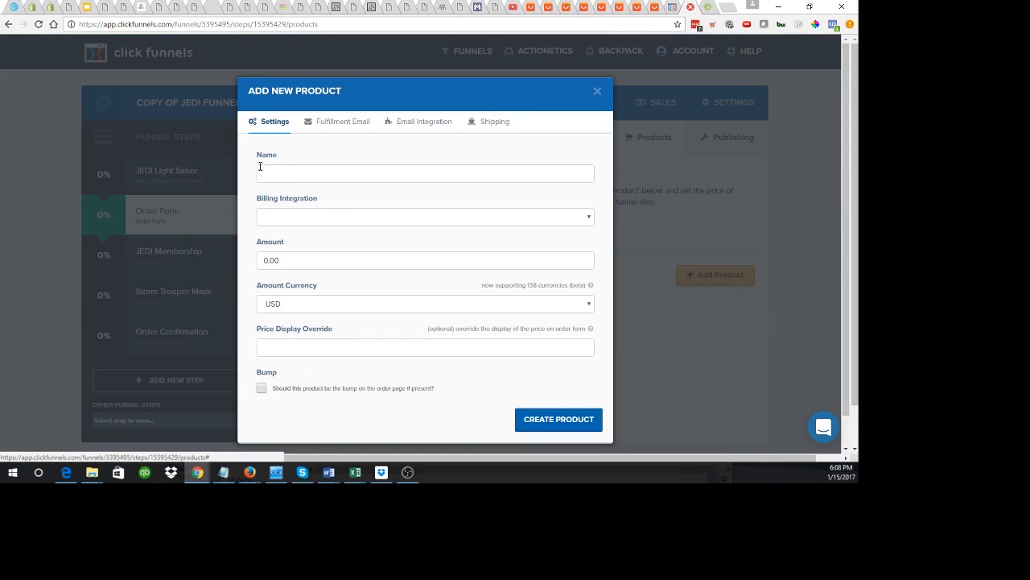
click(261, 173)
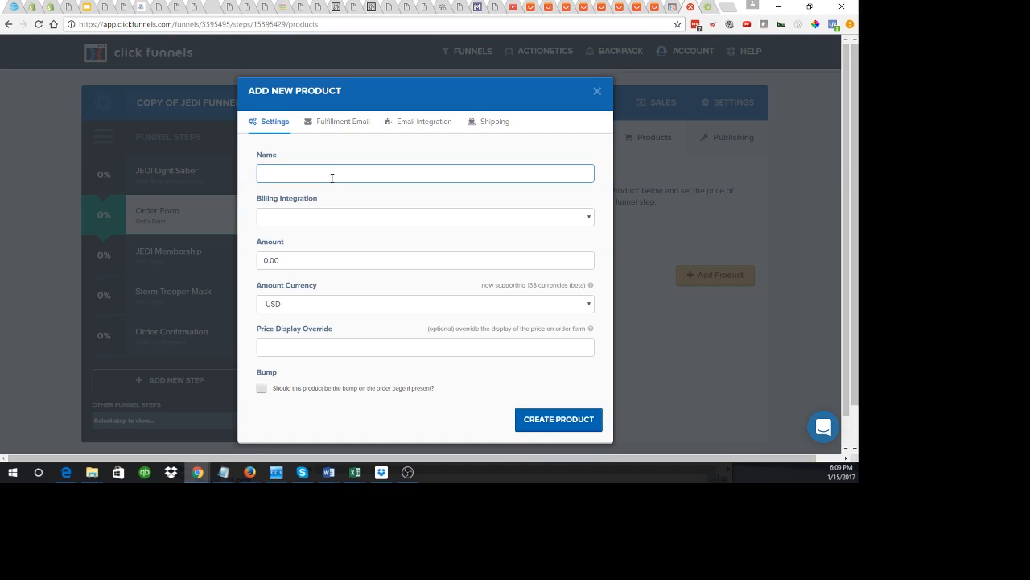
text(Tie Figh)
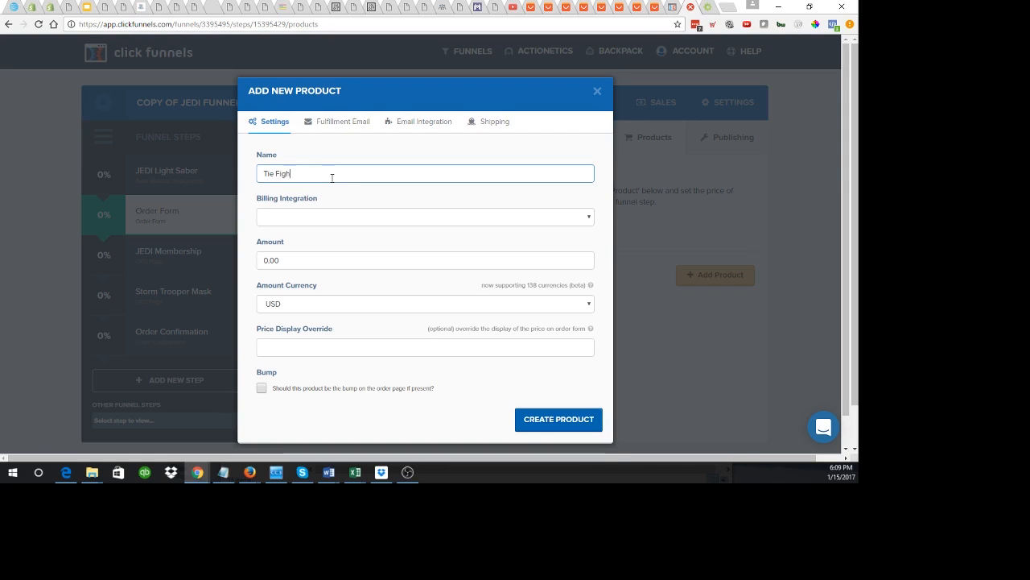
text(ters)
click(298, 216)
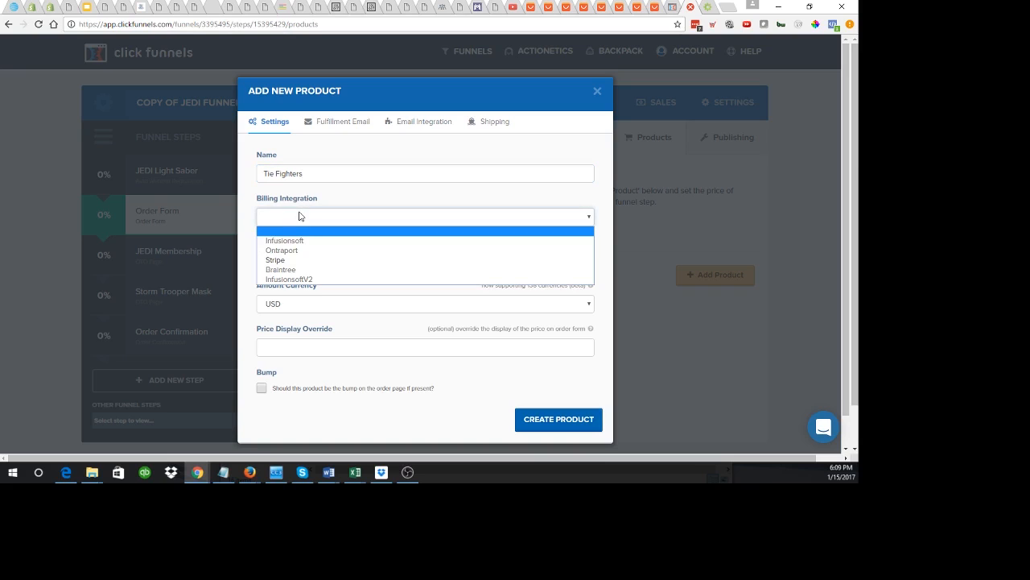
click(297, 260)
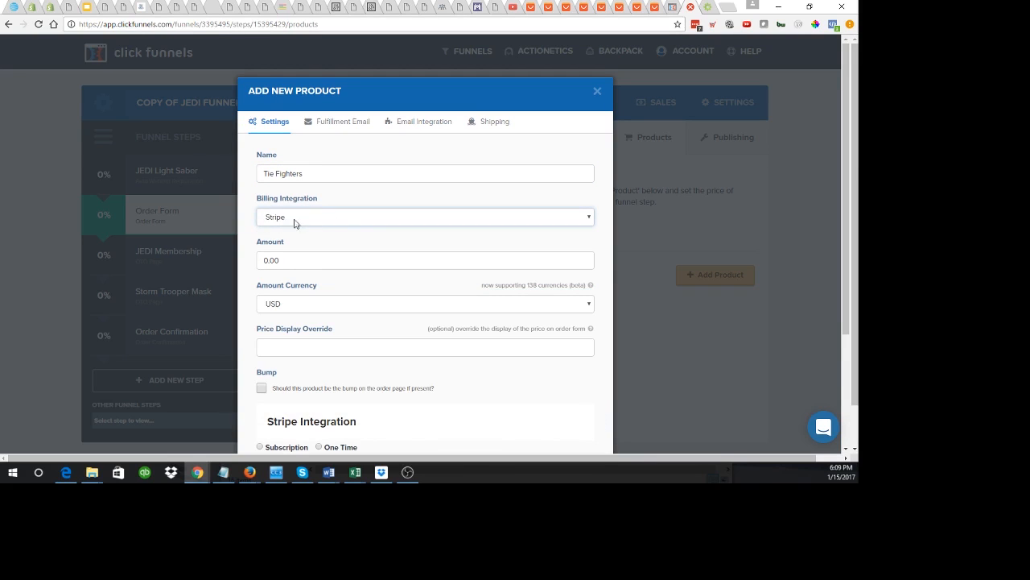
Step: Set the product amount to 5000 and leave the price display override empty
drag(295, 266, 245, 265)
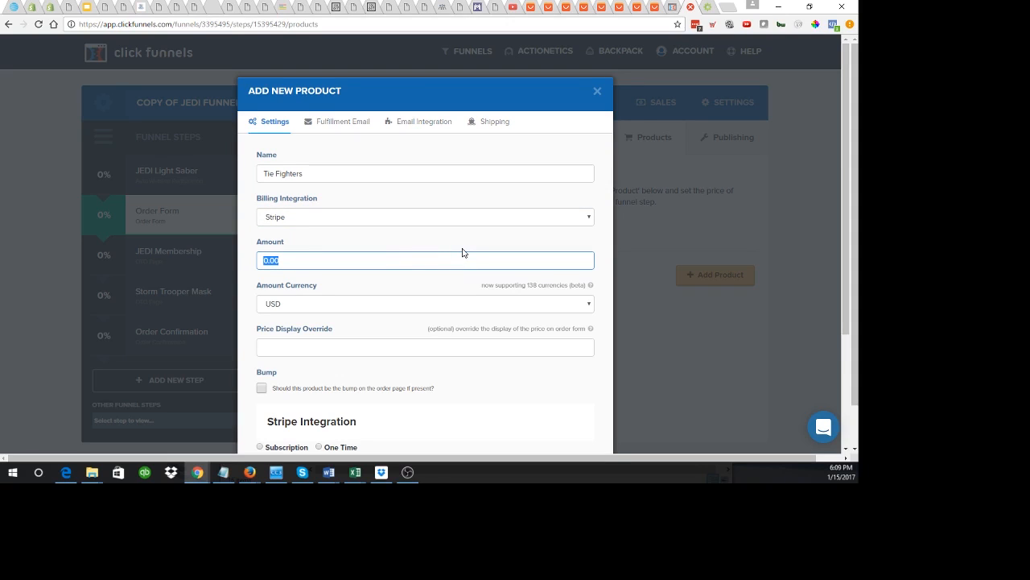
text(5000)
click(310, 348)
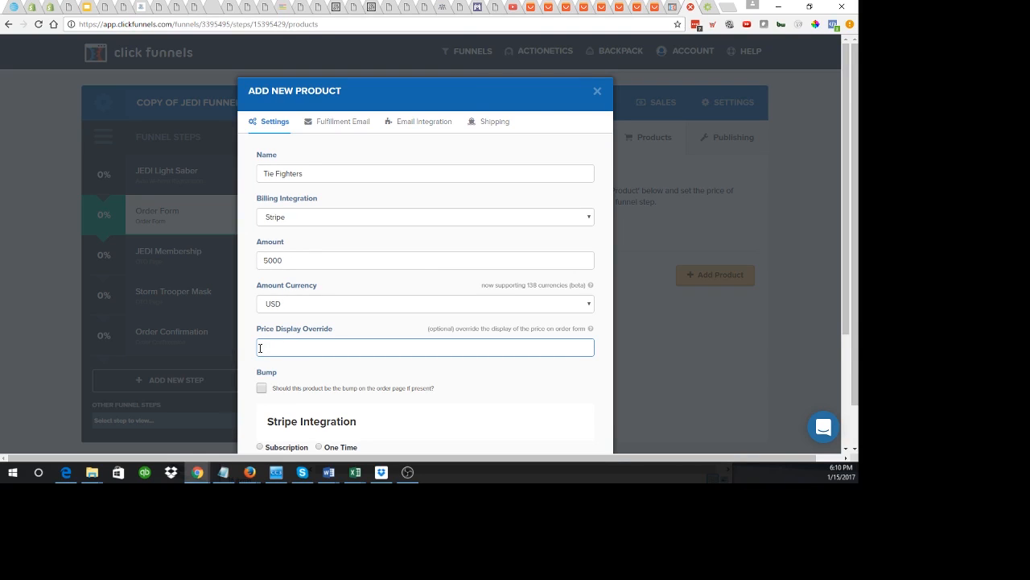
text(Shipping)
text( cot)
text(sts )
text($)
text(5000)
drag(355, 347, 252, 356)
key(BackSpace)
Step: Make it a One Time payment with the description 'Tie Fighter'
scroll(415, 368, down, 3)
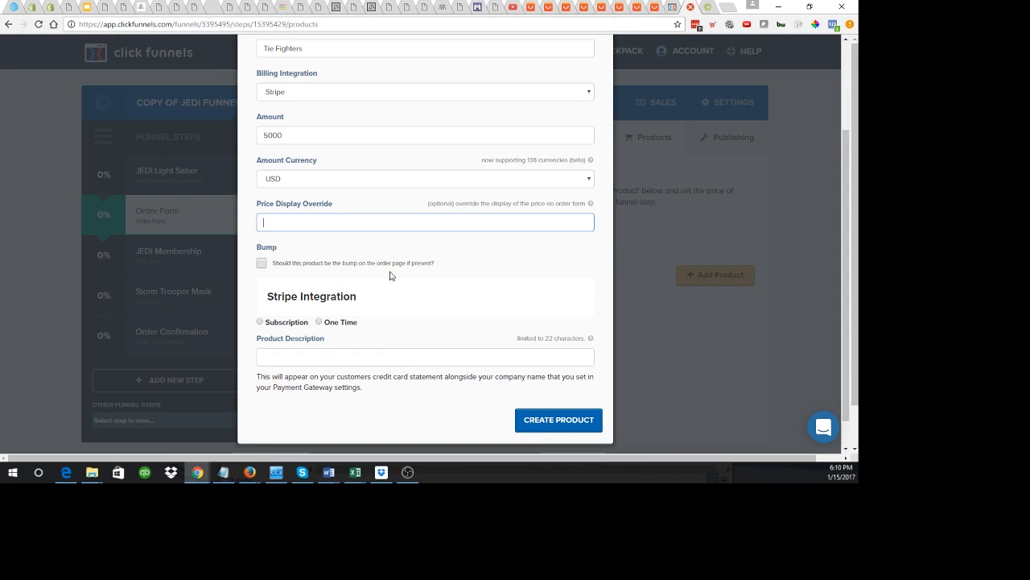
click(319, 323)
scroll(319, 326, down, 1)
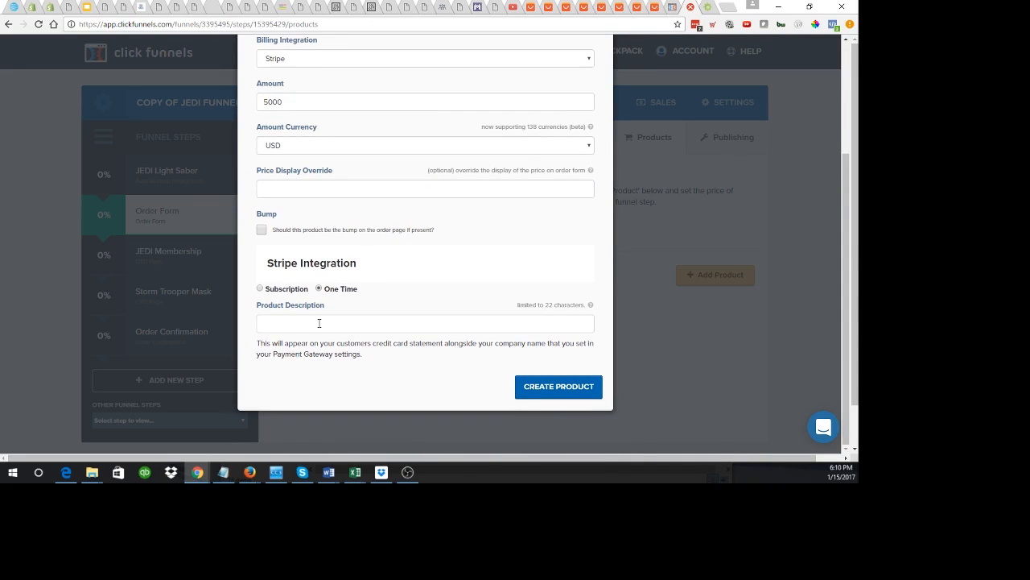
click(319, 323)
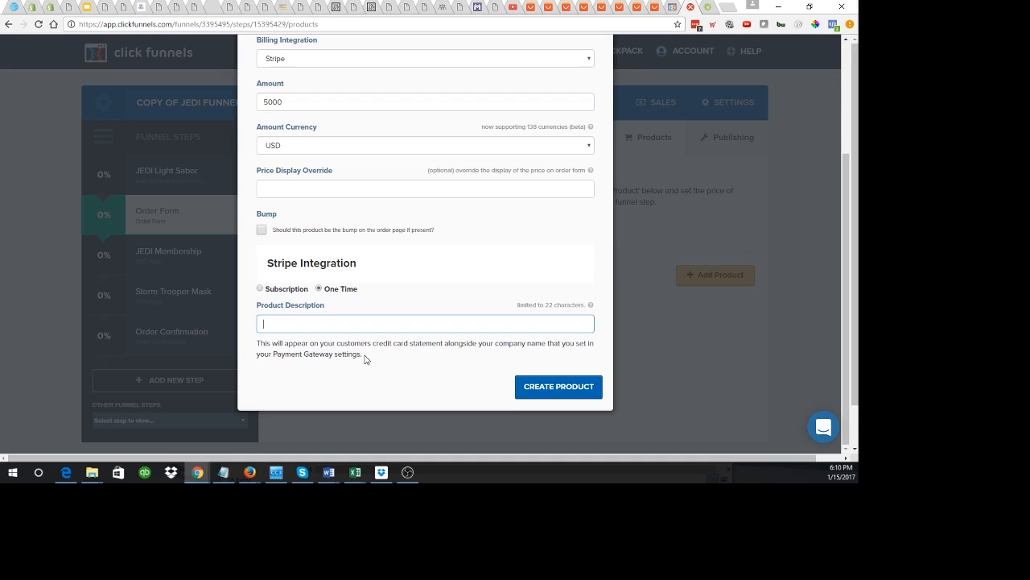
text(Tie Fighter)
Step: Delete the default Subject and Html Body text of the Fulfillment Email
scroll(381, 340, up, 3)
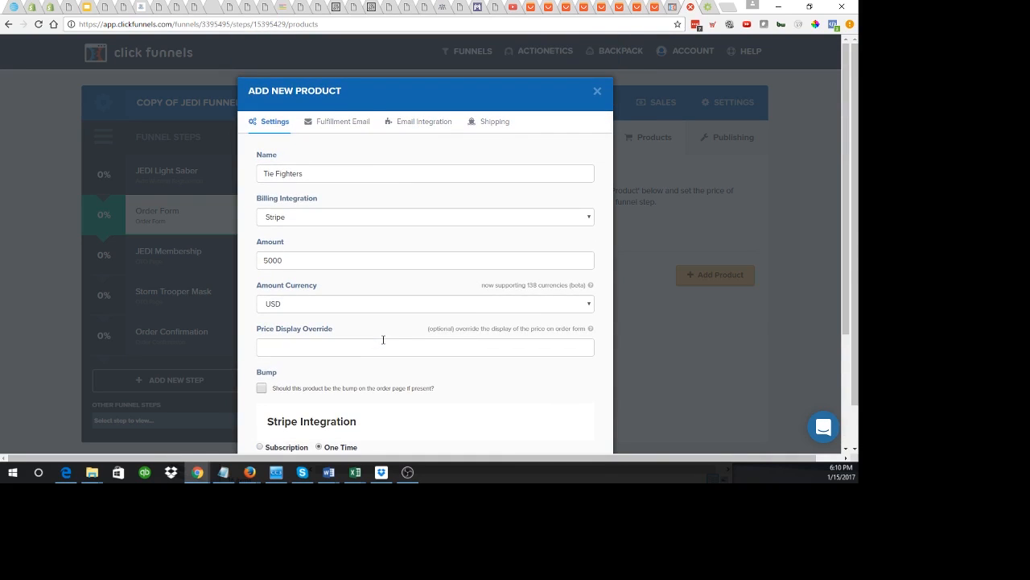
click(344, 121)
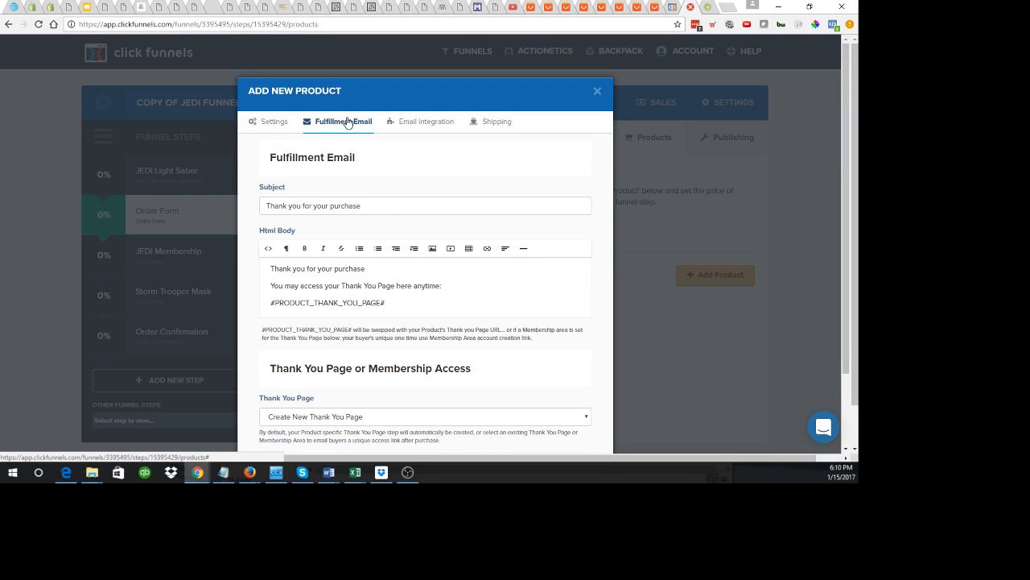
scroll(362, 318, down, 2)
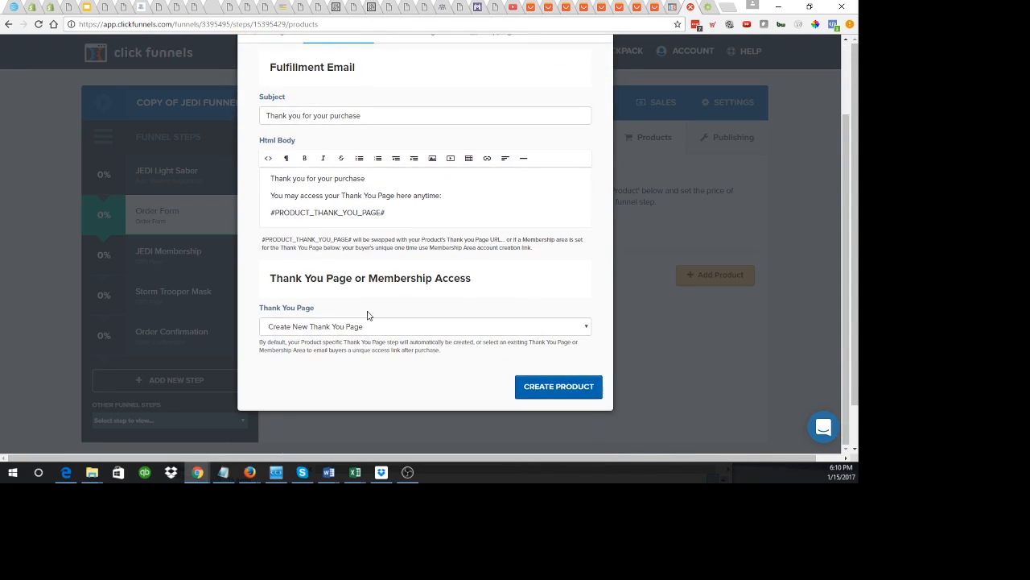
scroll(374, 305, up, 2)
drag(375, 207, 216, 211)
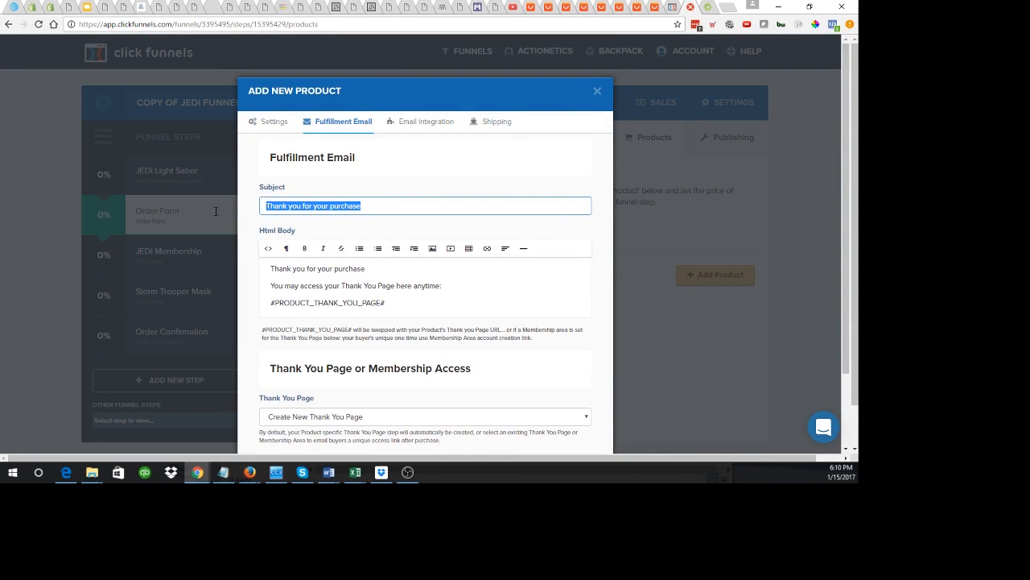
key(BackSpace)
click(318, 292)
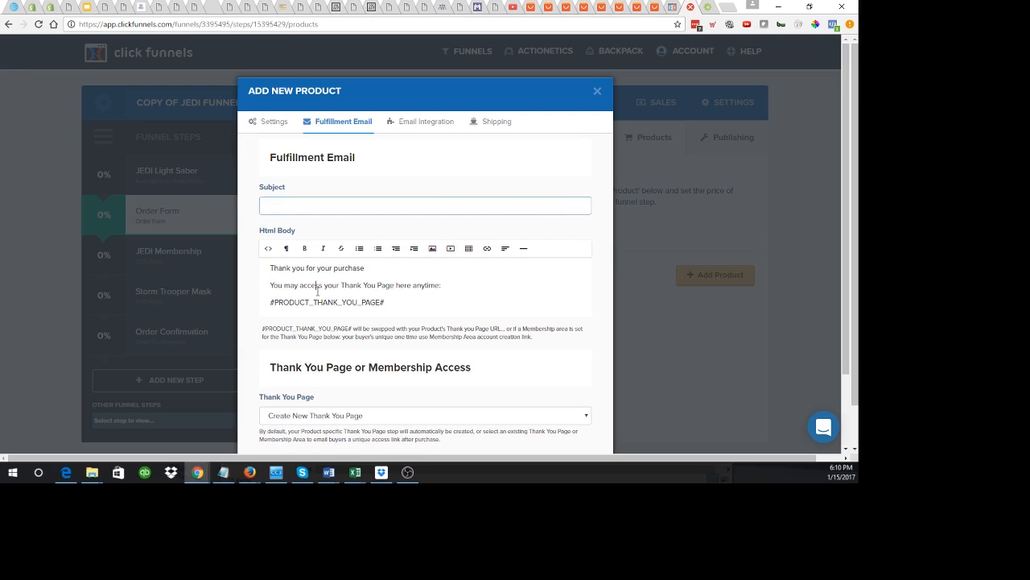
key(ctrl+a)
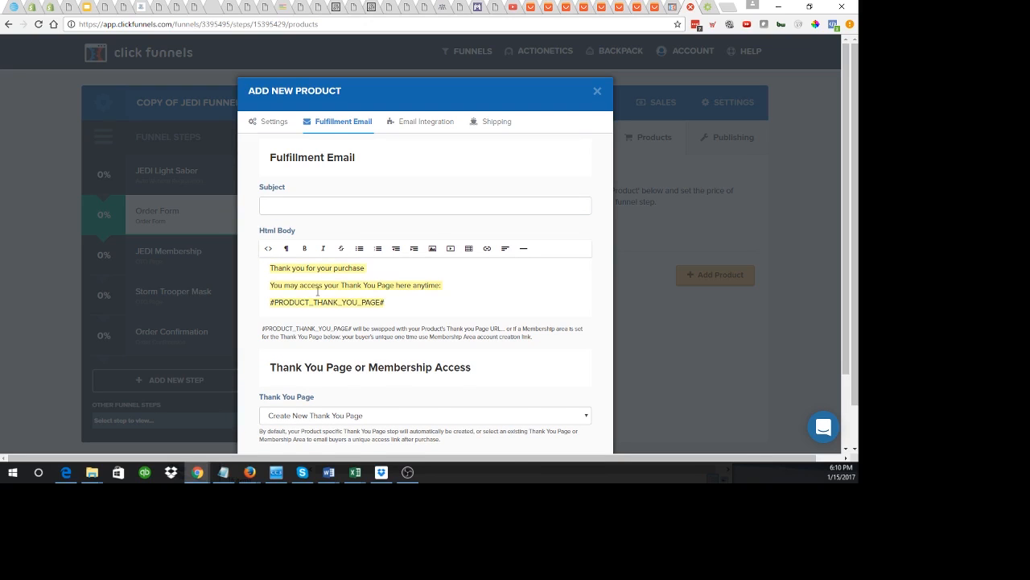
key(BackSpace)
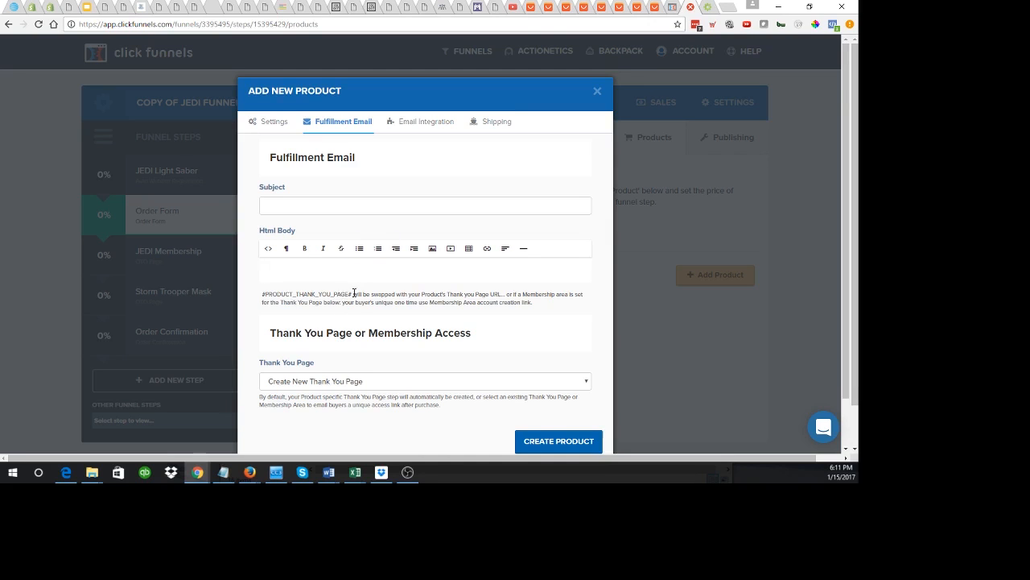
scroll(354, 293, down, 1)
scroll(467, 322, up, 1)
Step: Use Mailchimp to Add To List 'Buyers' with Do Not Send Confirmation
click(437, 123)
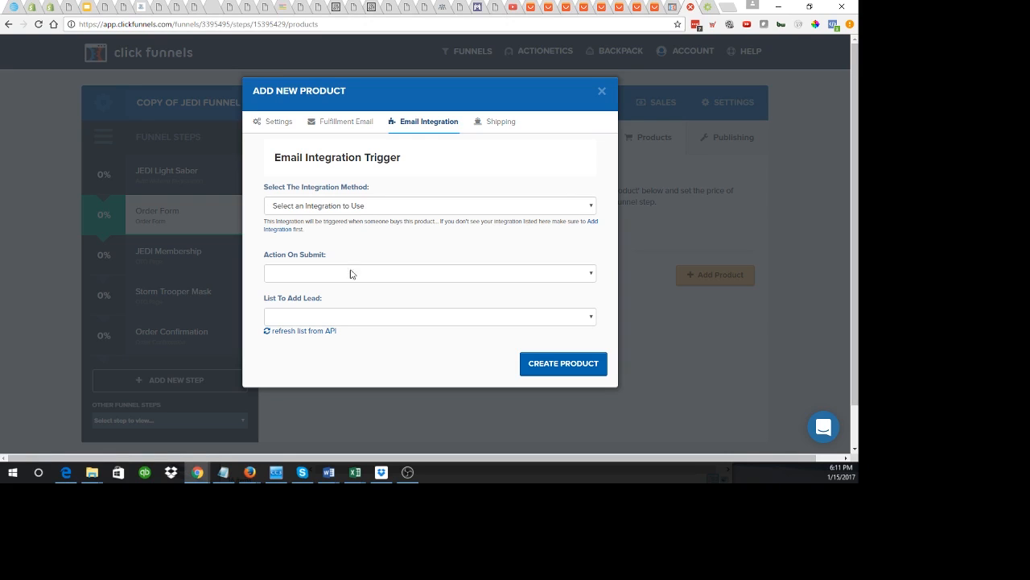
click(367, 206)
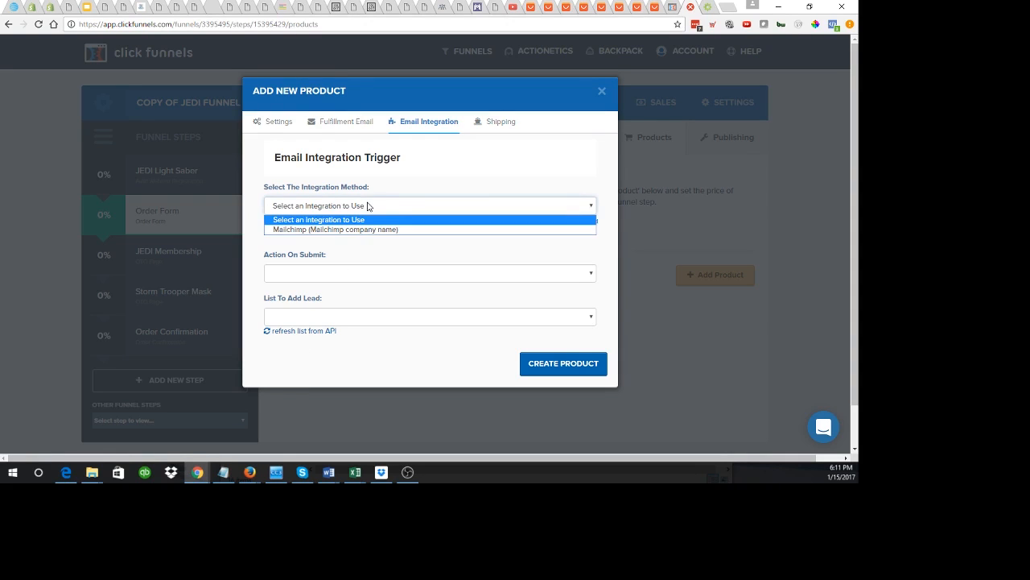
click(343, 230)
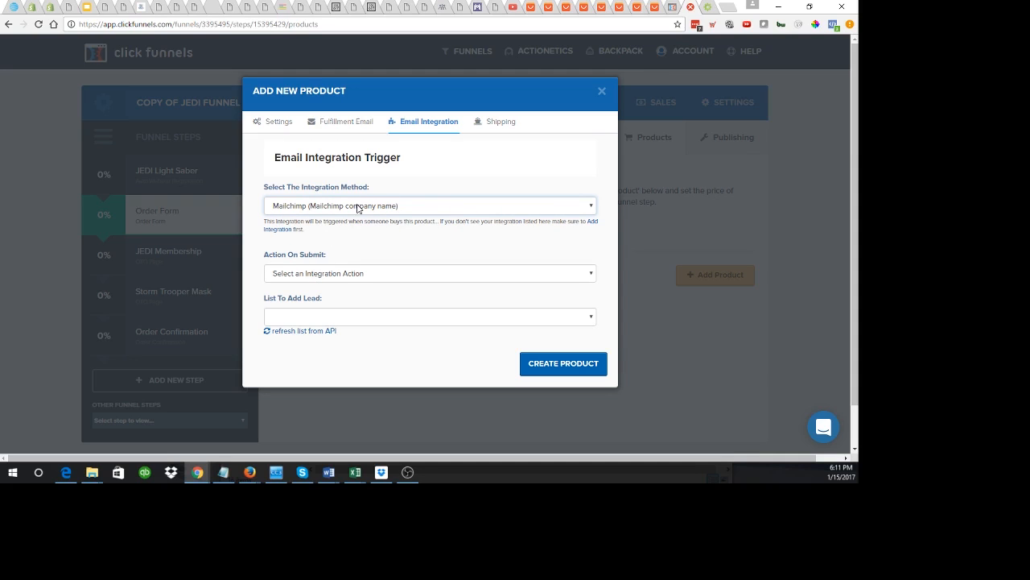
click(330, 275)
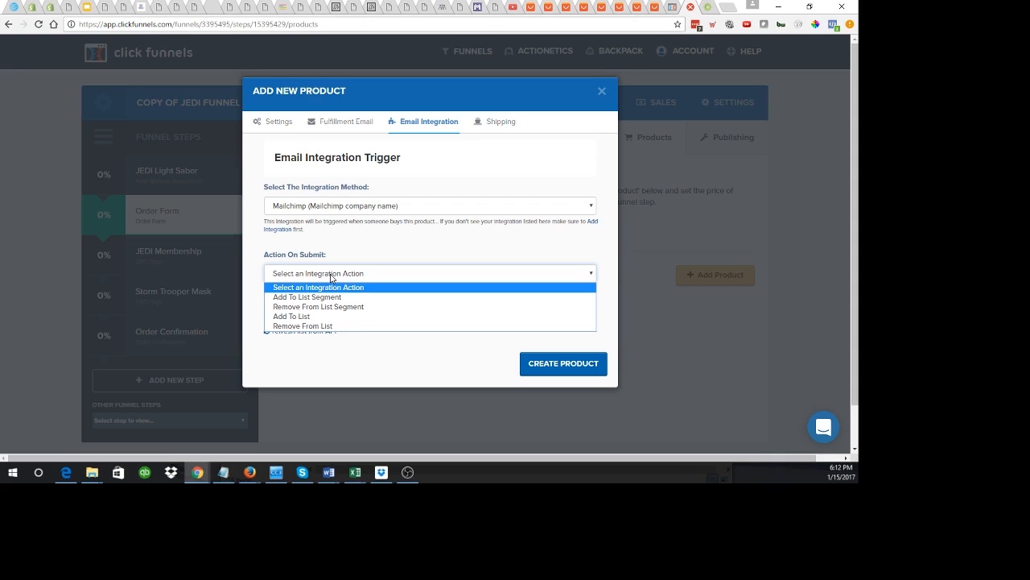
click(305, 317)
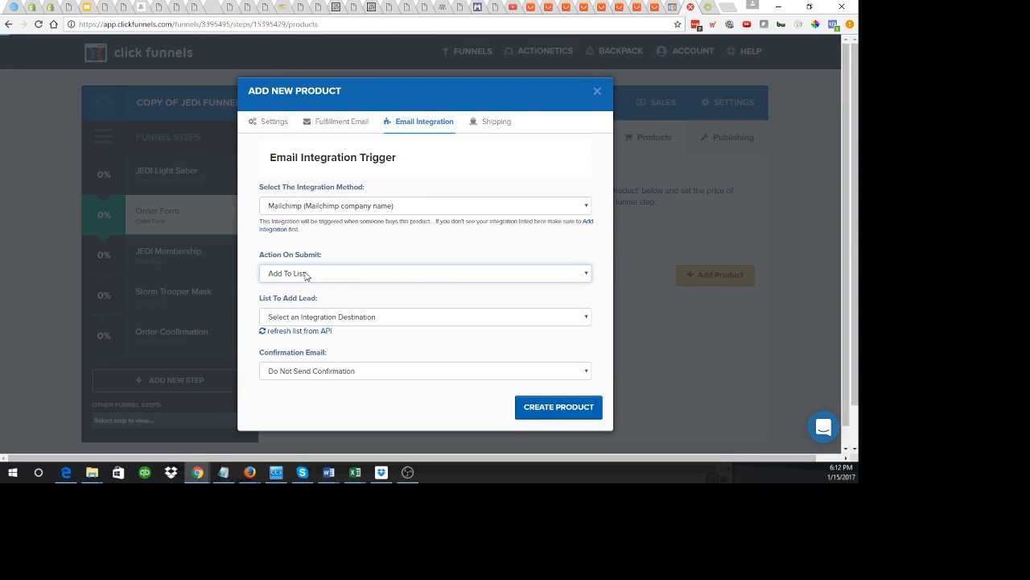
click(305, 317)
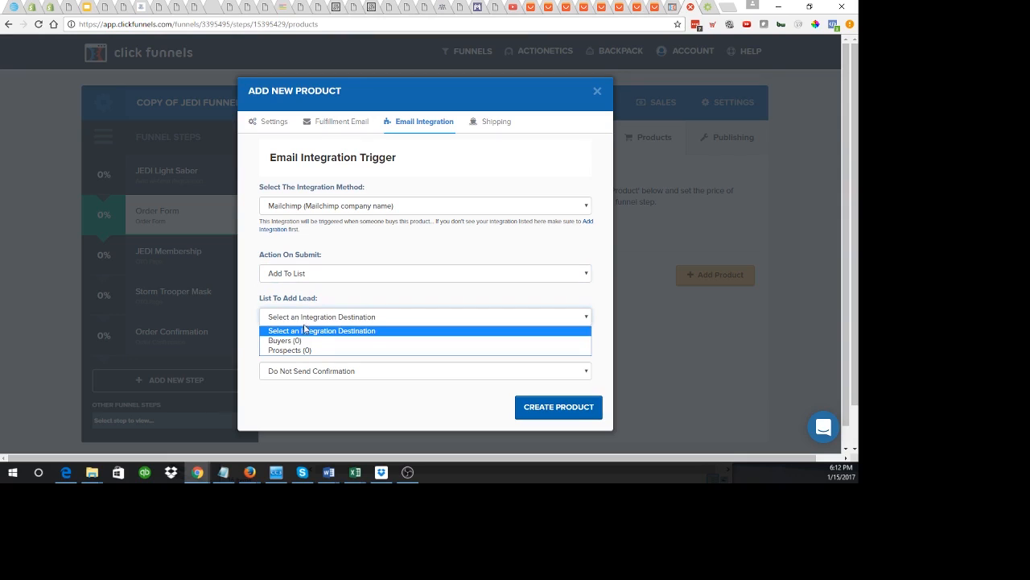
click(303, 341)
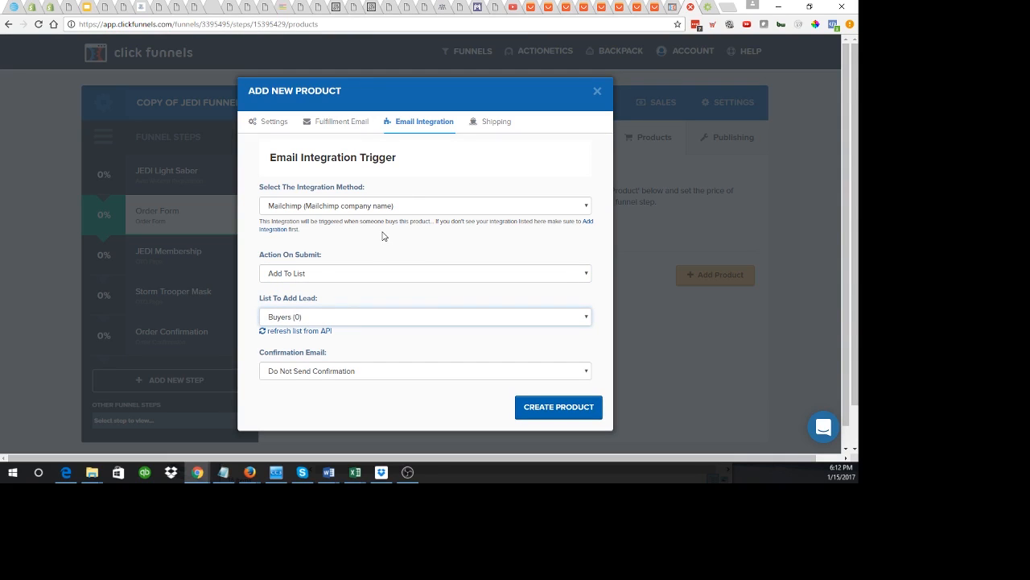
click(306, 375)
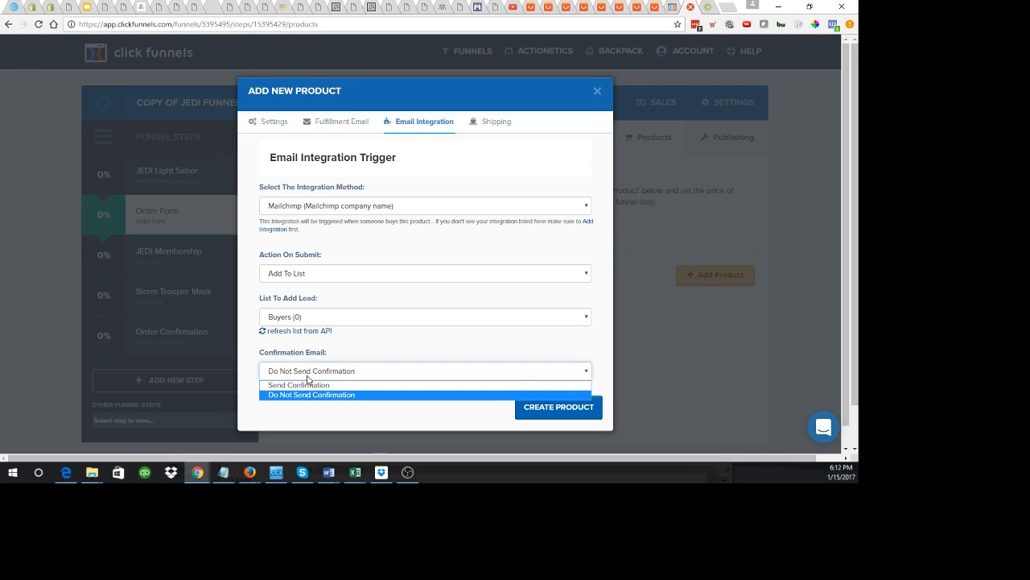
click(309, 375)
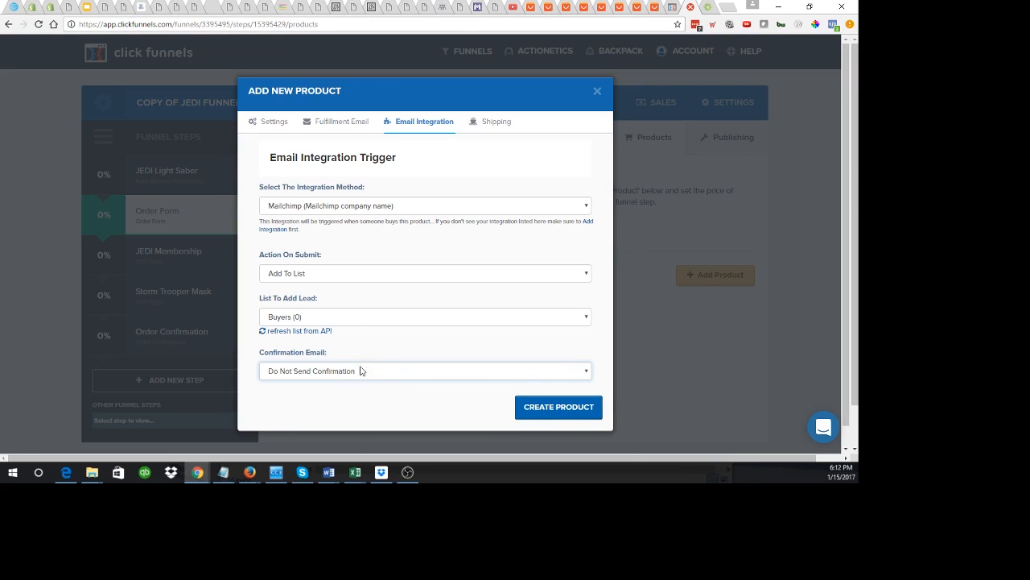
Step: Enable Shipstation shipping with the shipstation integration and Manual Orders store
click(494, 125)
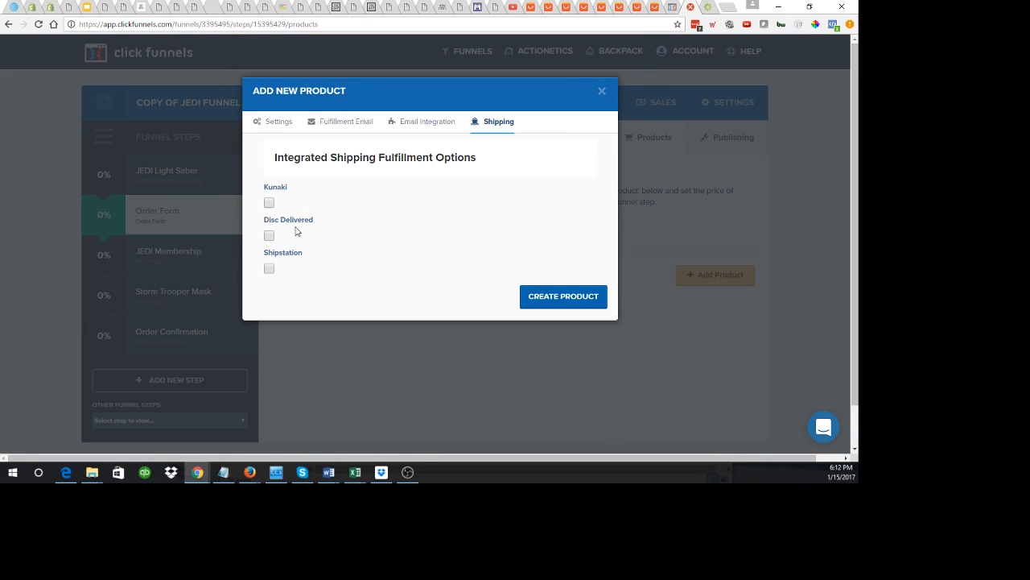
click(269, 271)
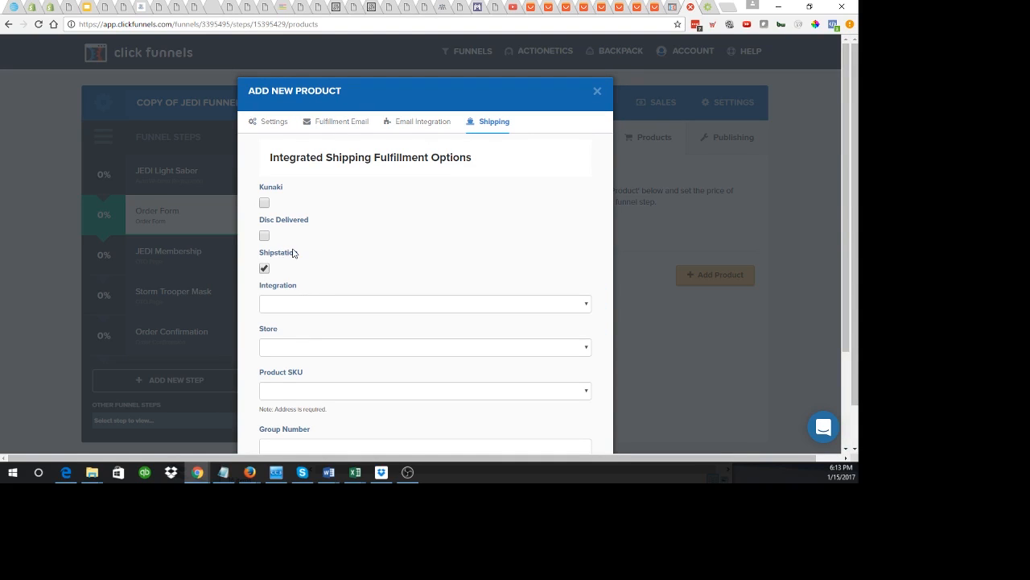
click(353, 304)
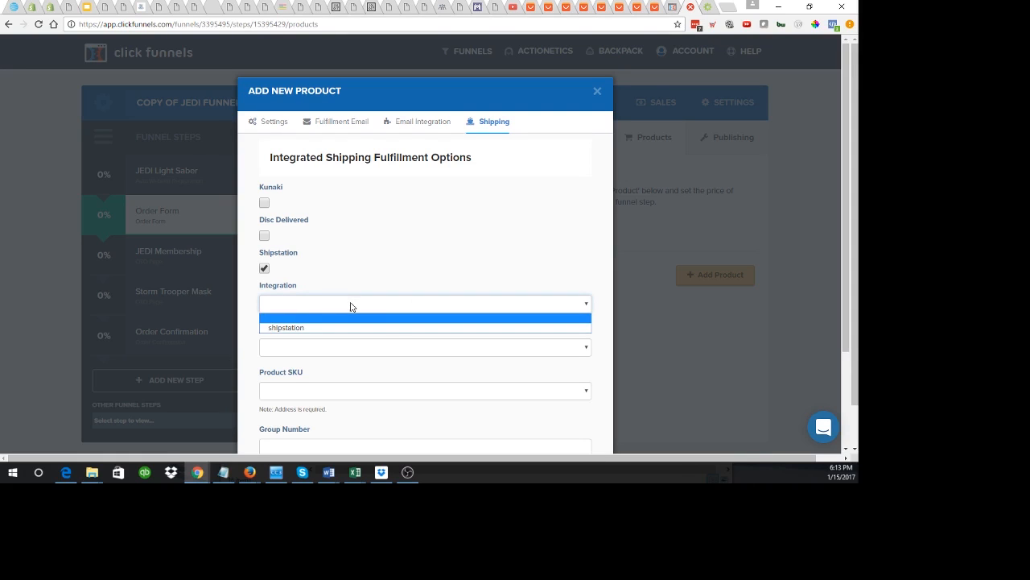
click(289, 328)
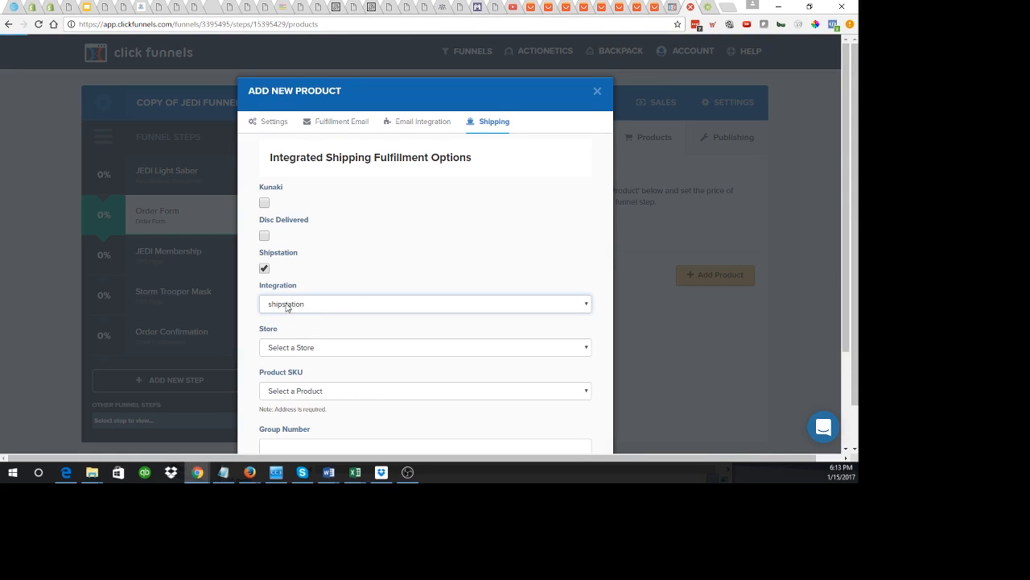
click(305, 348)
click(306, 370)
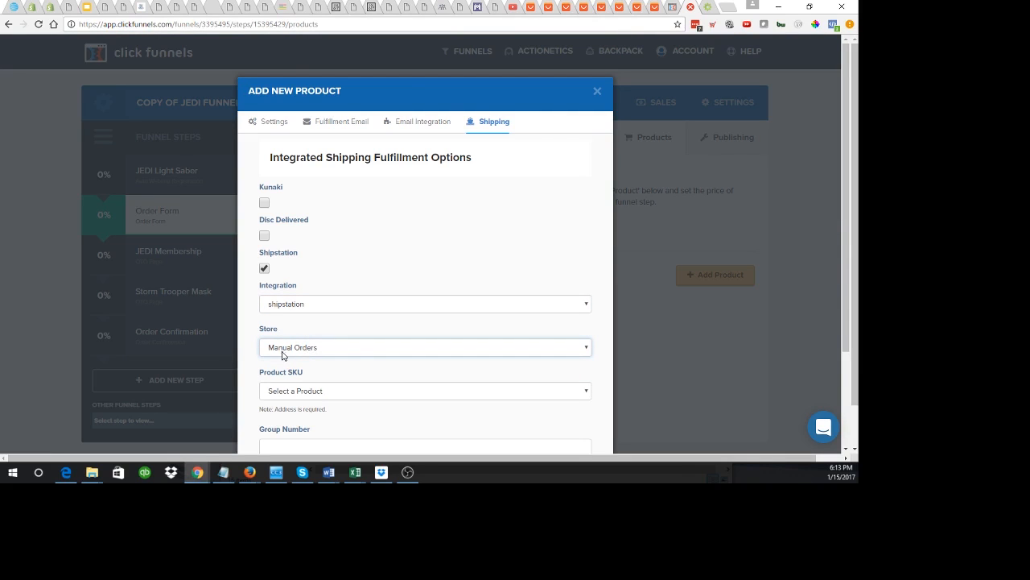
scroll(341, 334, down, 2)
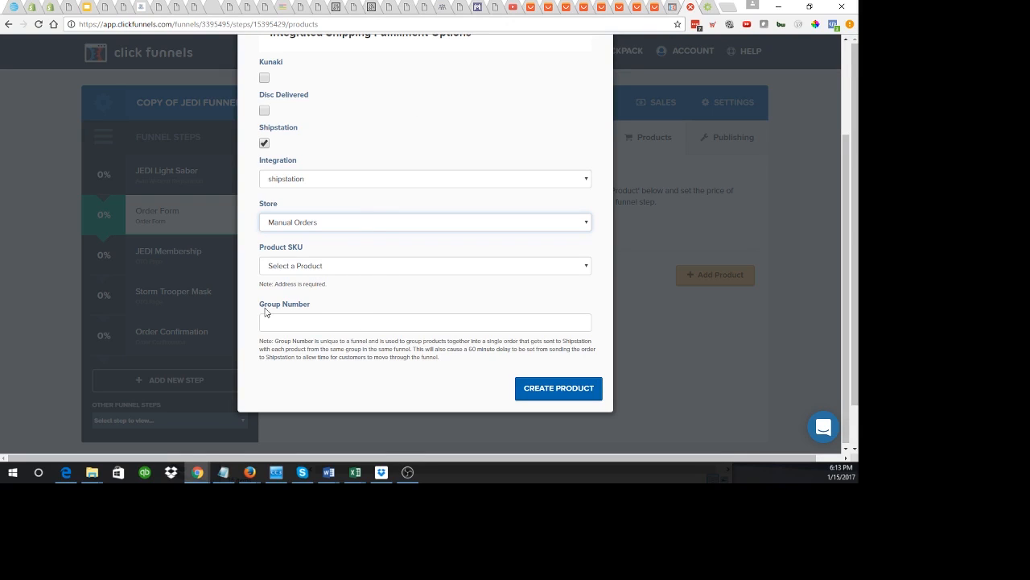
drag(260, 309, 320, 305)
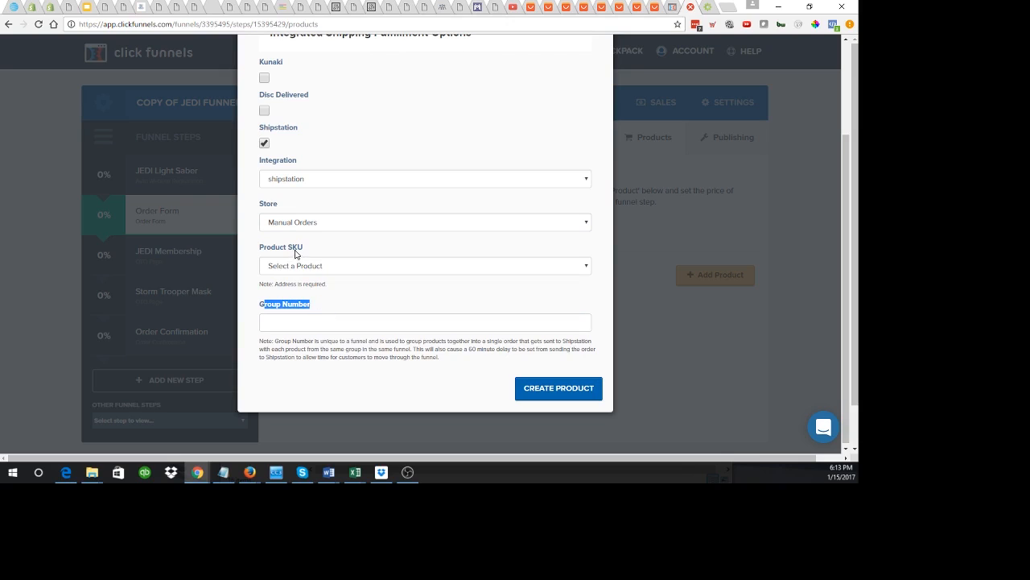
click(264, 310)
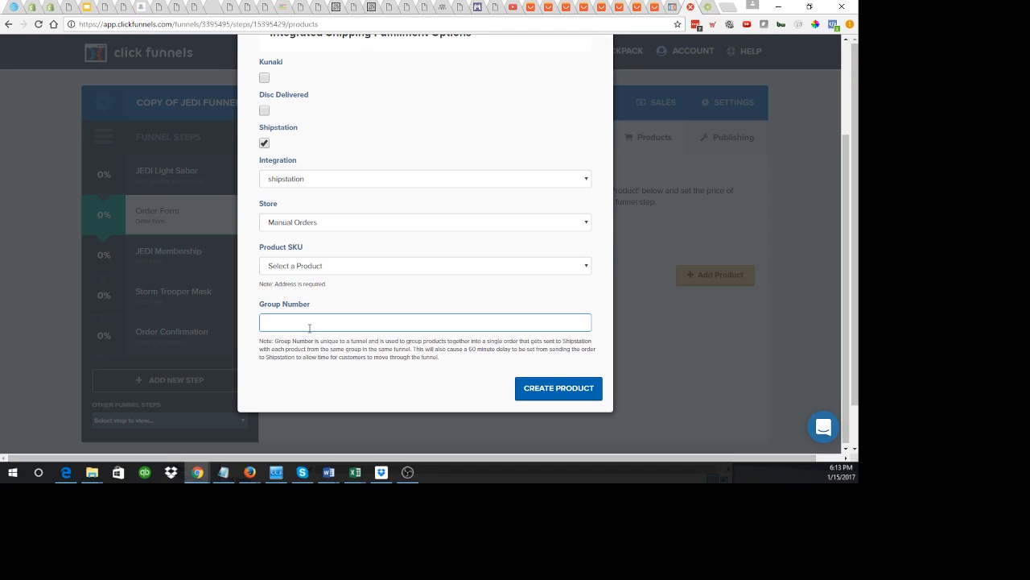
Step: Set the ShipStation group number to 100
text(100)
drag(468, 350, 517, 351)
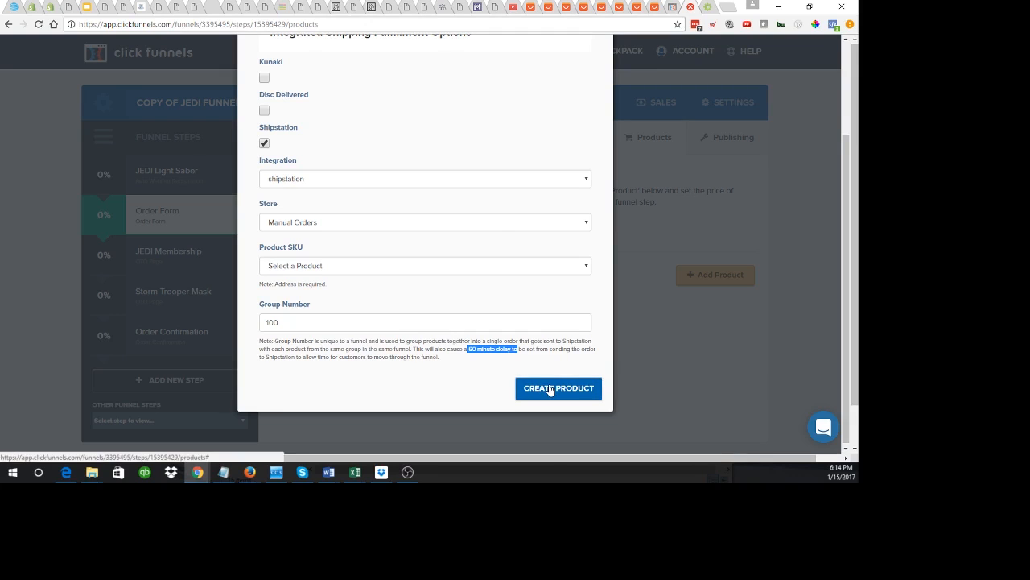
scroll(413, 209, up, 2)
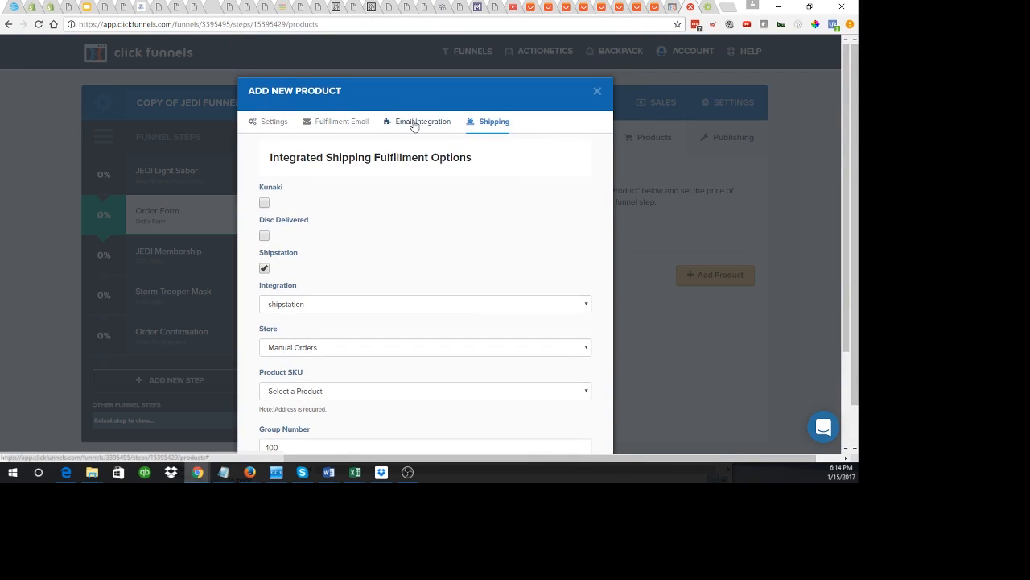
click(414, 123)
click(346, 124)
click(277, 123)
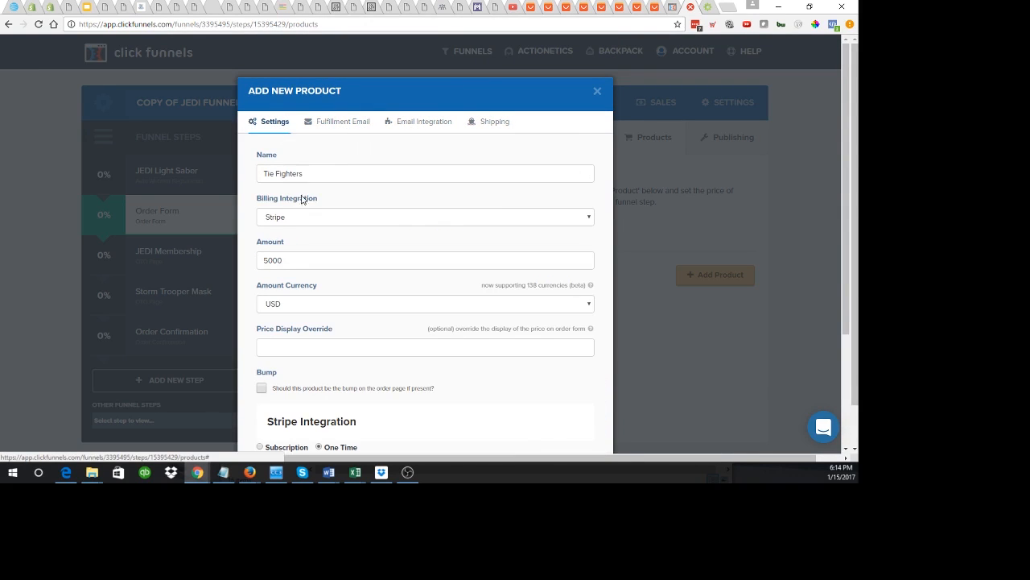
Step: Prefix the product name with '1 each' and create the product
click(261, 173)
text(1)
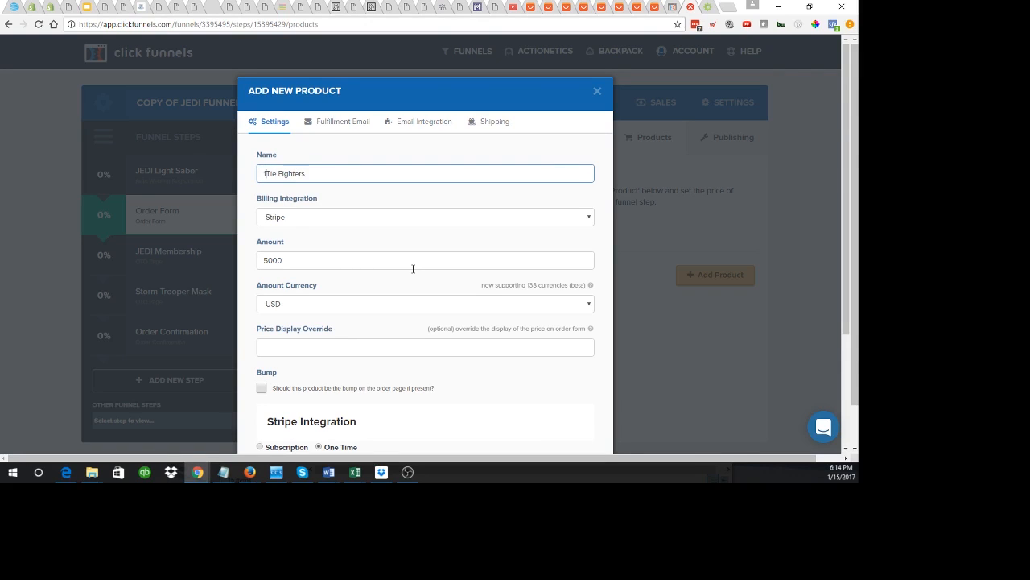
text( each)
scroll(413, 271, down, 2)
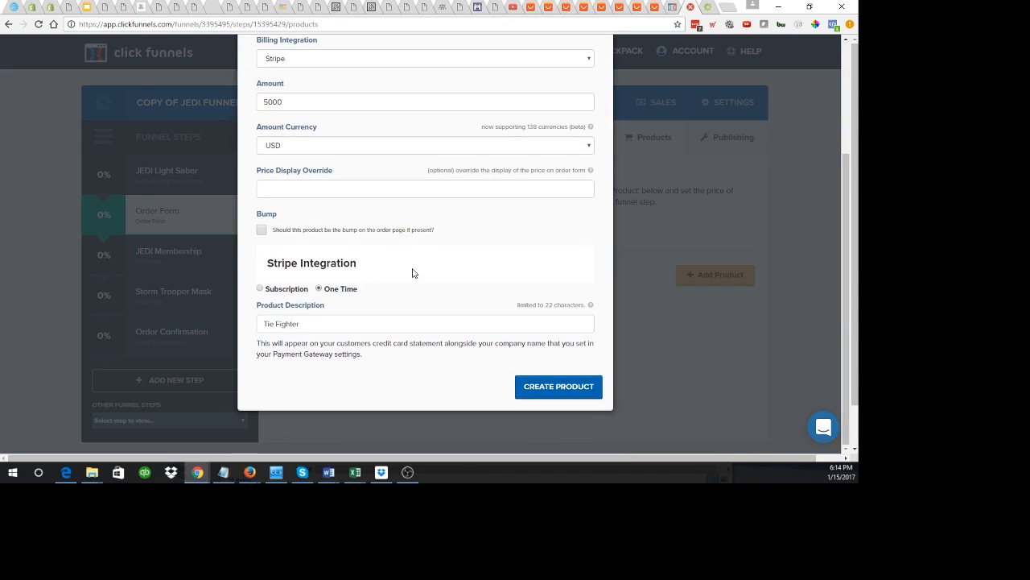
click(562, 393)
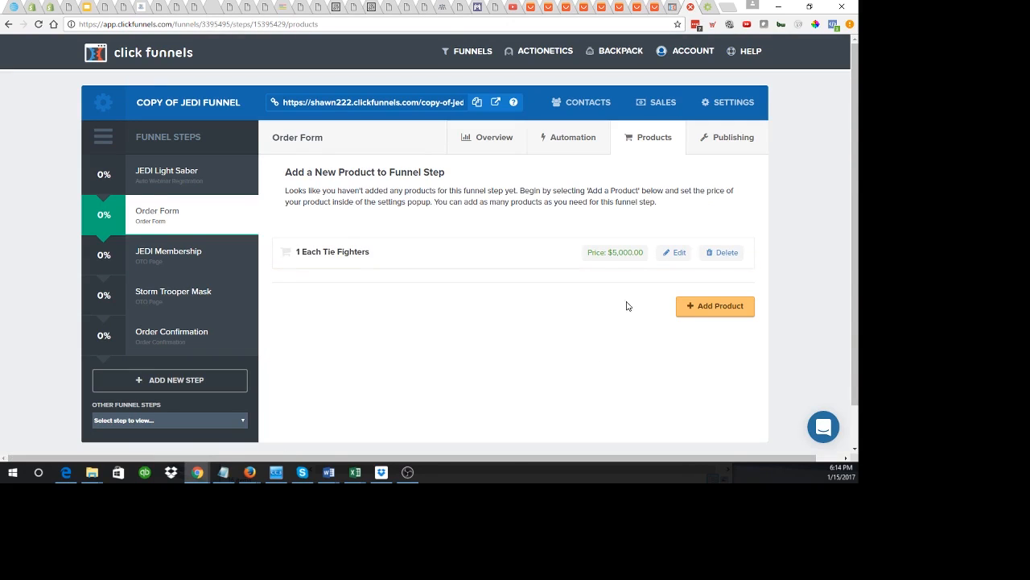
Step: Add another product named '2 each Tie Fighters', billed through Stripe at 9000
click(715, 307)
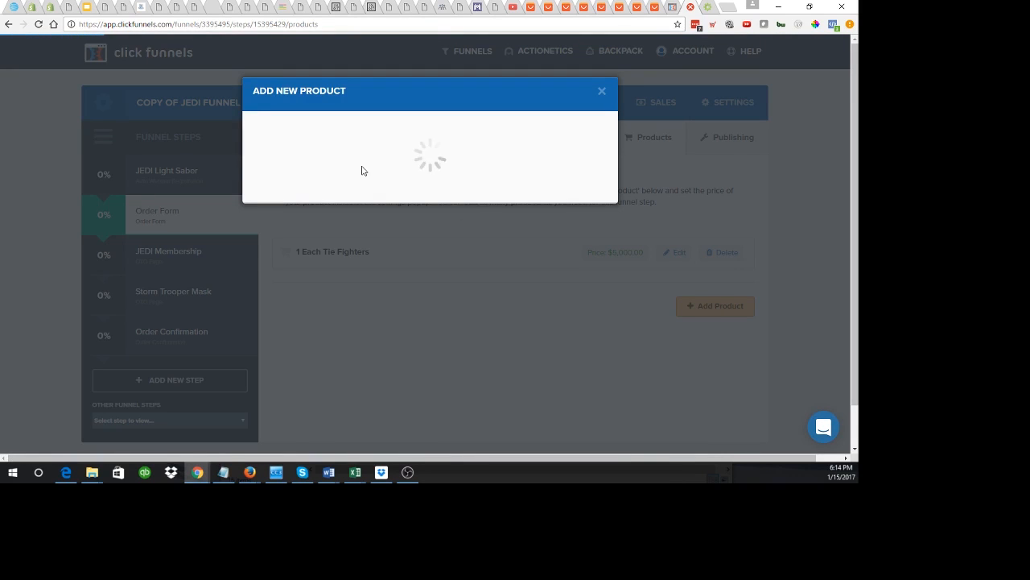
click(294, 173)
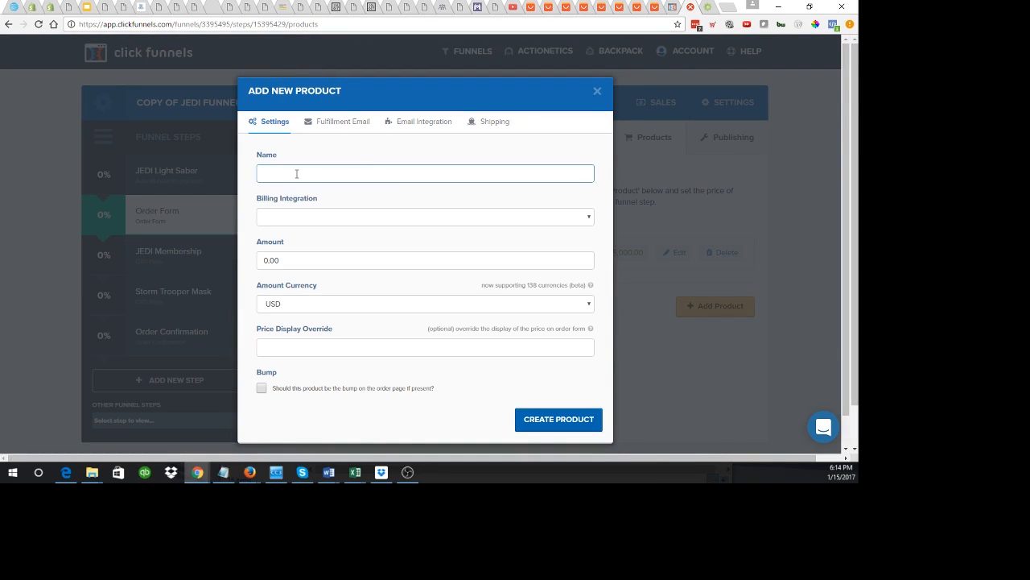
text(2 each Tie Fighters)
click(285, 223)
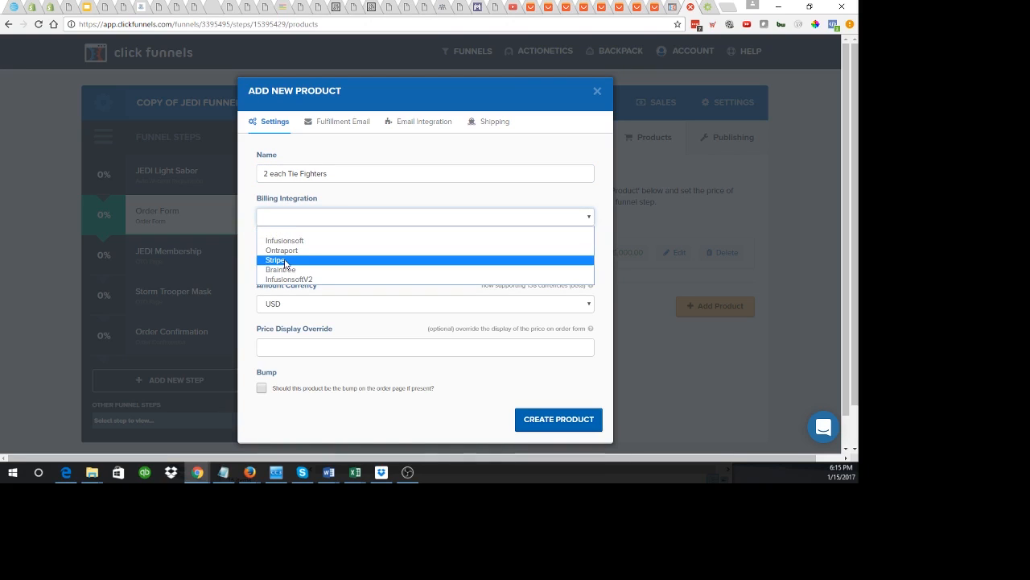
click(285, 260)
key(Tab)
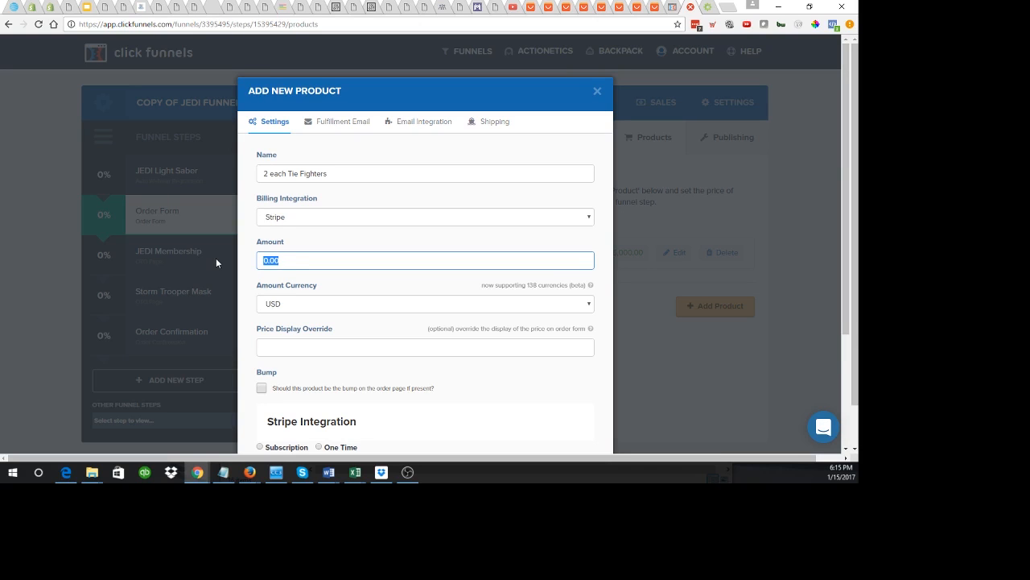
text(9000)
Step: Append '$4500 each.' to the product name and enter 'Tie Fighter' as its description
click(341, 173)
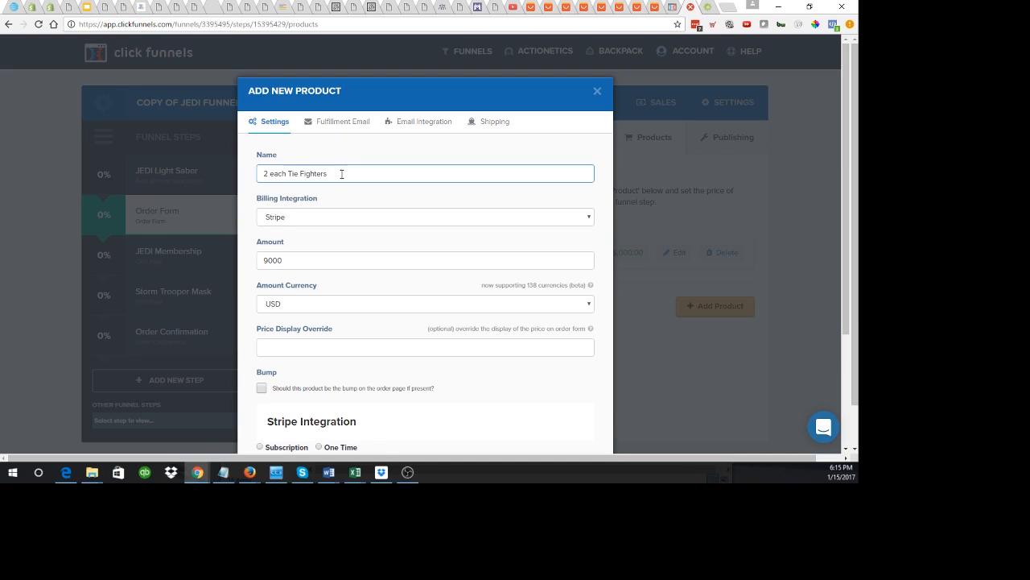
text($4500 each.)
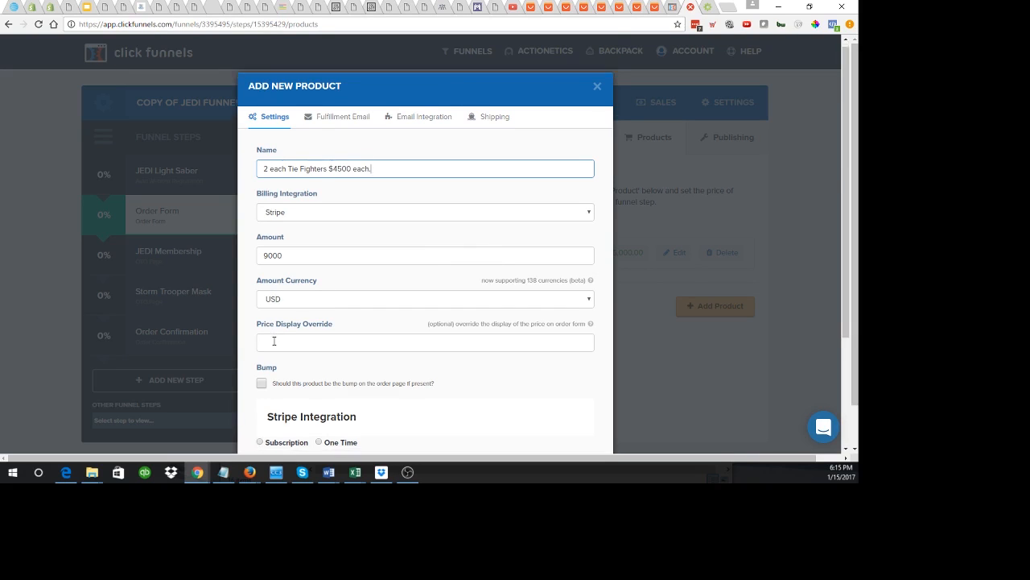
scroll(306, 340, down, 2)
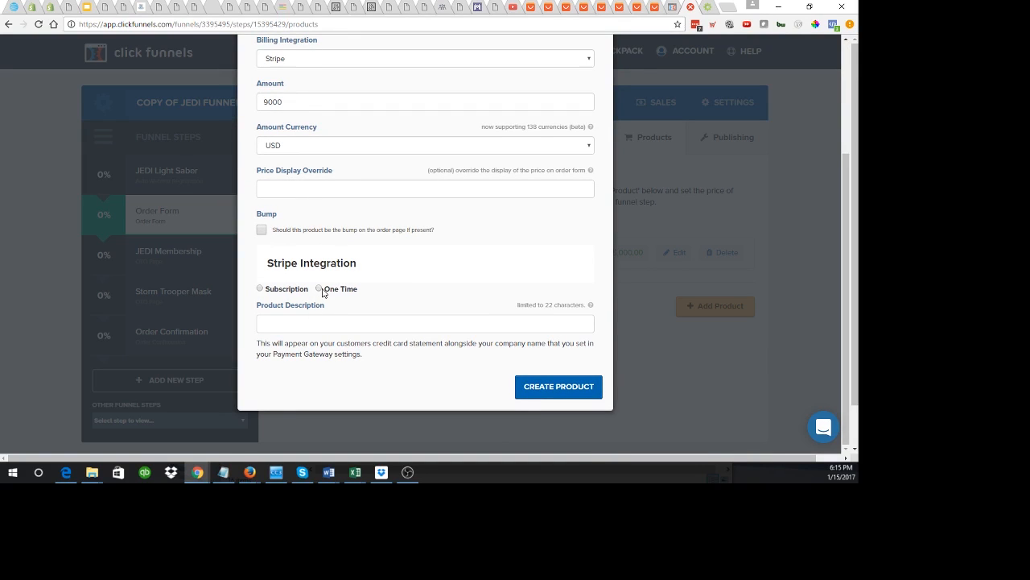
click(301, 328)
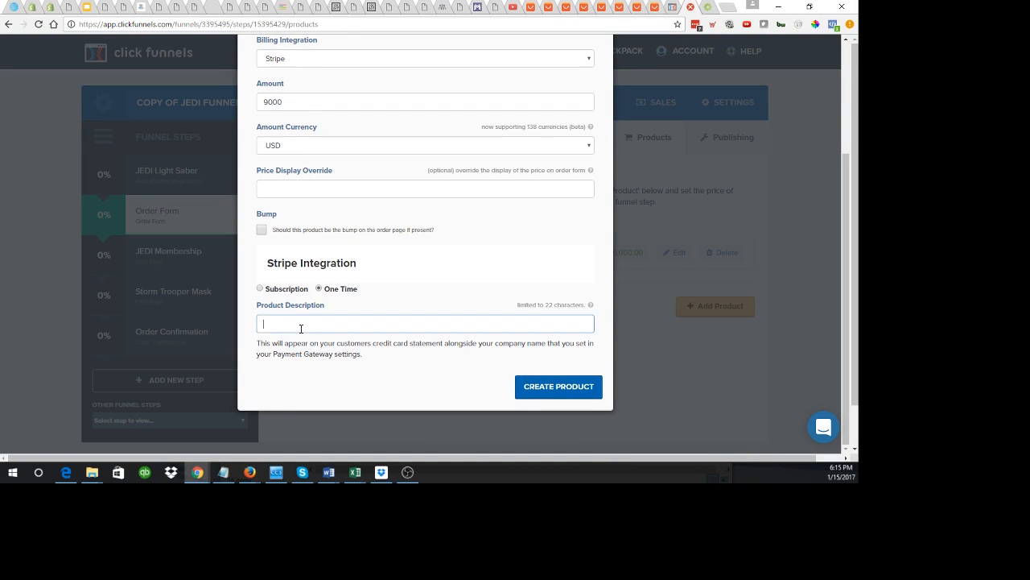
text(Tie Fighters)
scroll(301, 327, up, 2)
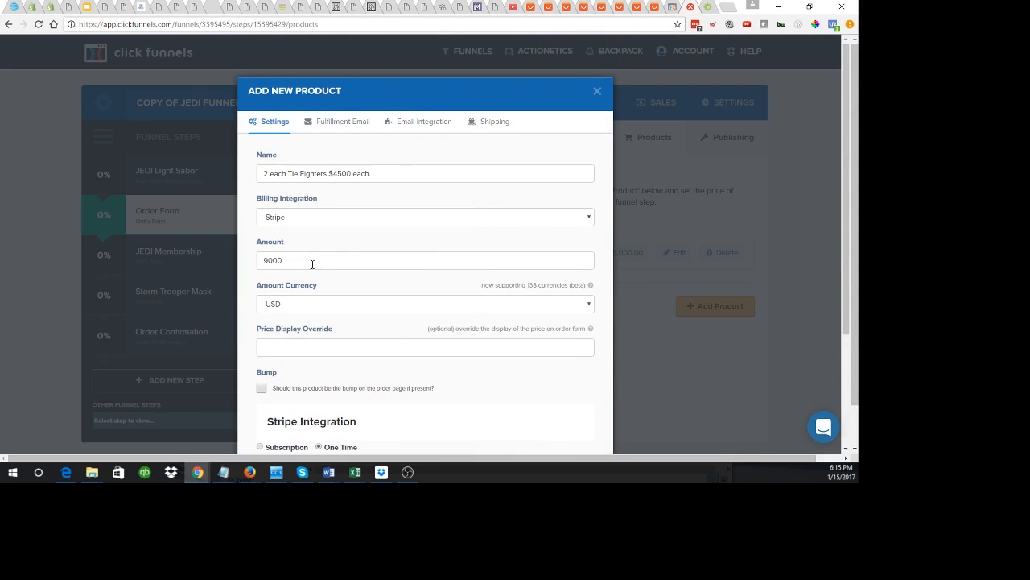
scroll(301, 384, down, 2)
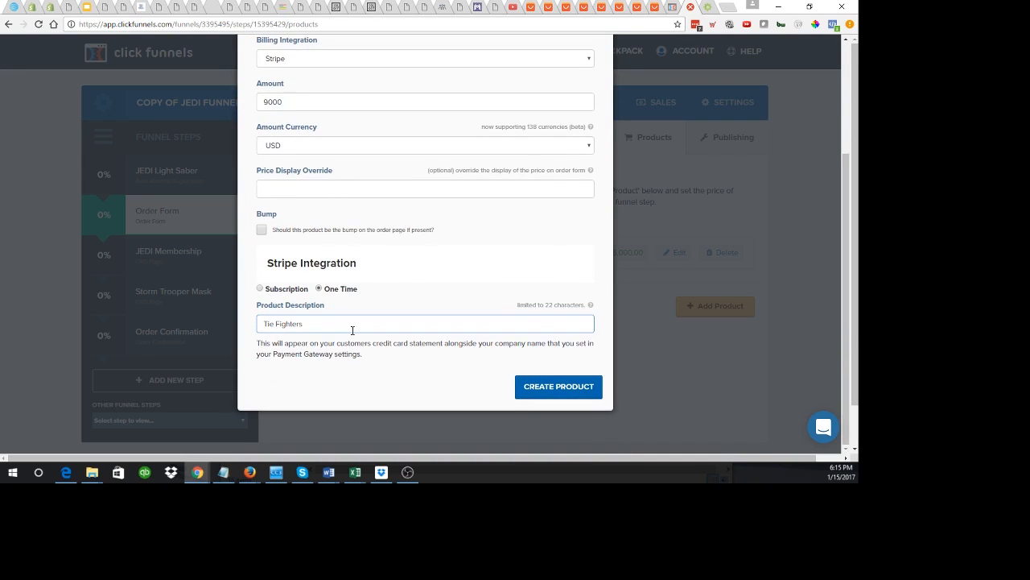
scroll(352, 330, up, 2)
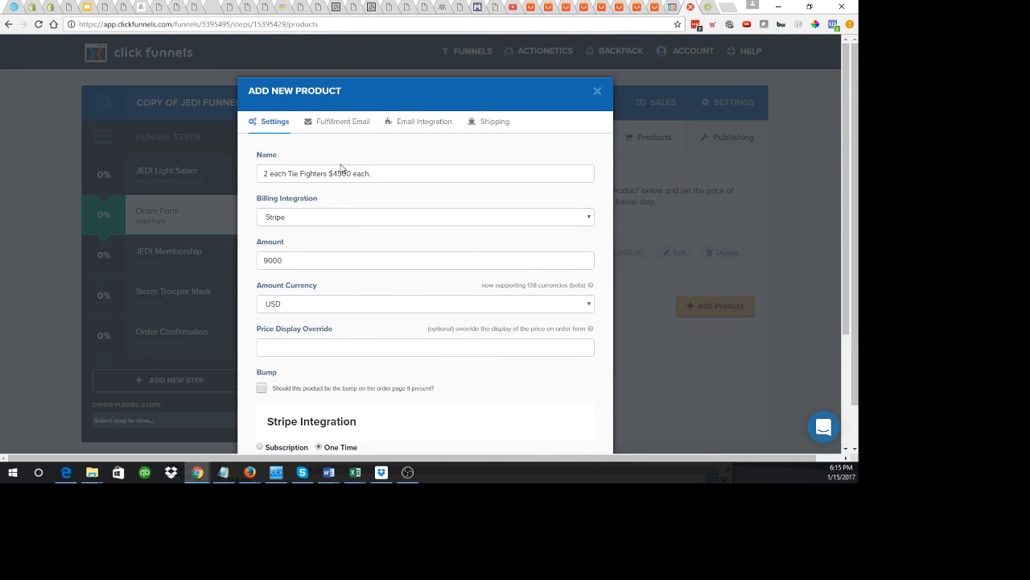
Step: Clear the default subject and HTML body from the Tie Fighters product's fulfillment email
click(341, 123)
drag(360, 206, 170, 206)
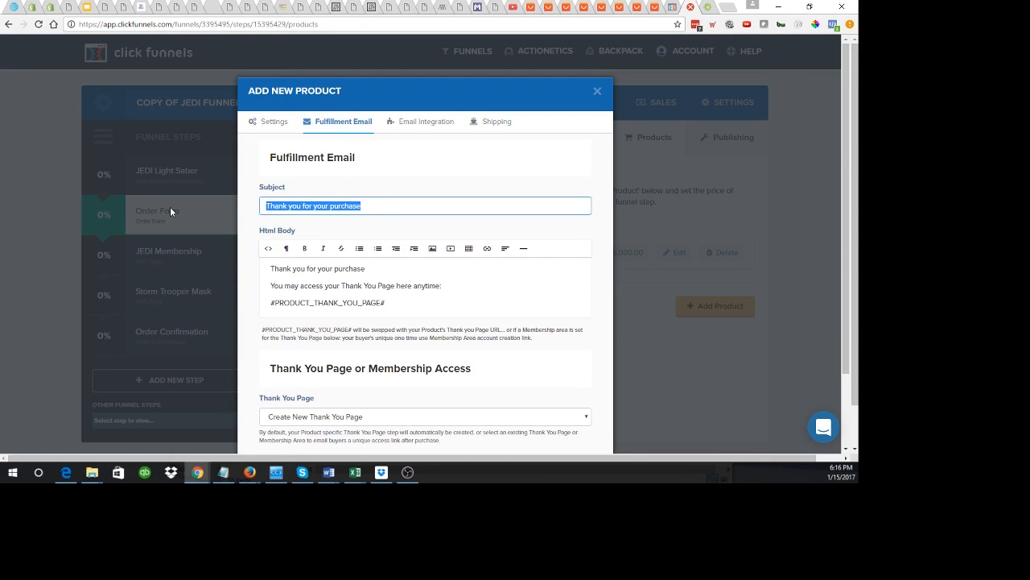
key(BackSpace)
click(310, 295)
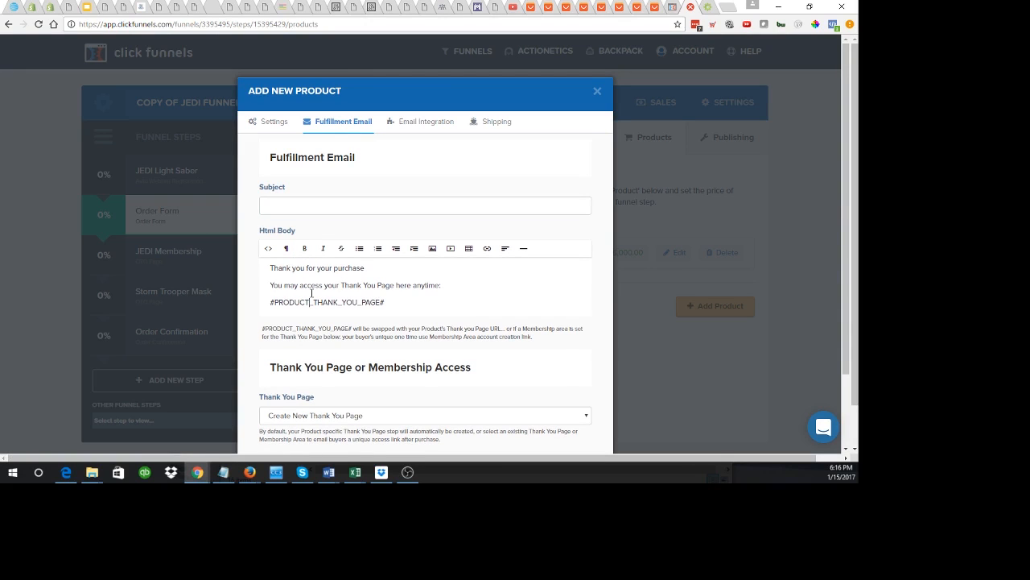
key(ctrl+a)
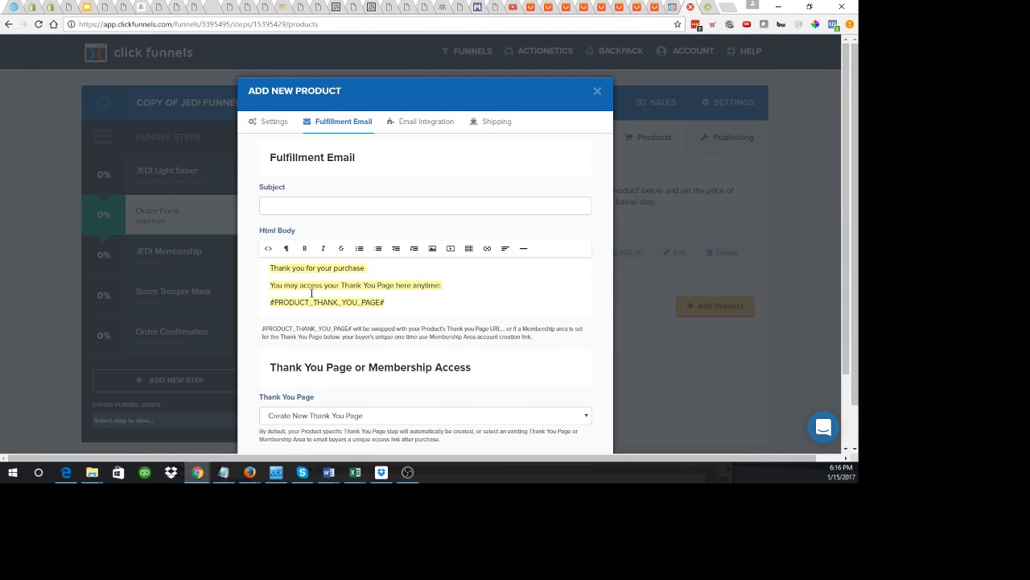
key(BackSpace)
Step: Set the email trigger to Mailchimp, Add To List, with the Buyers list
click(421, 122)
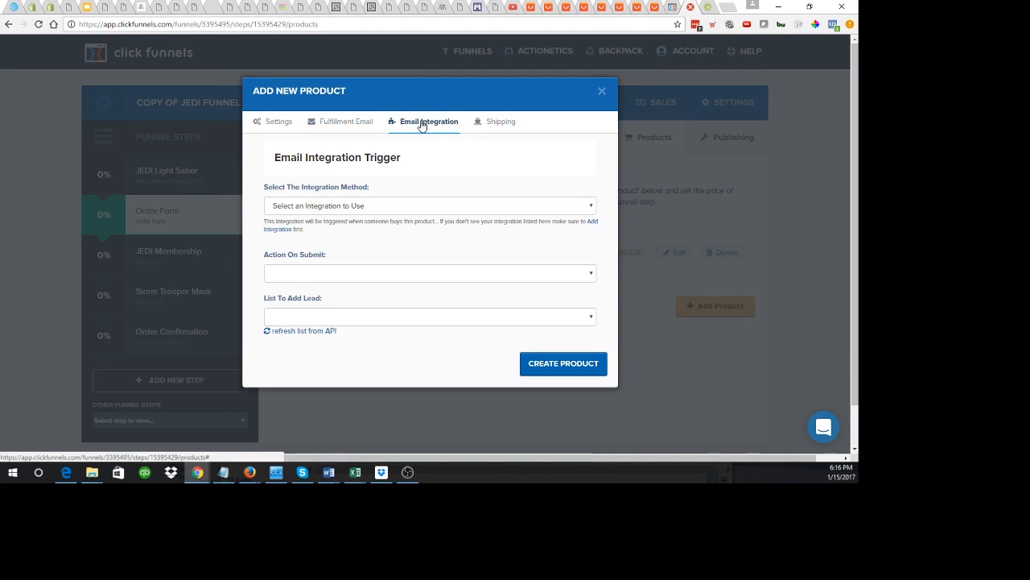
click(347, 208)
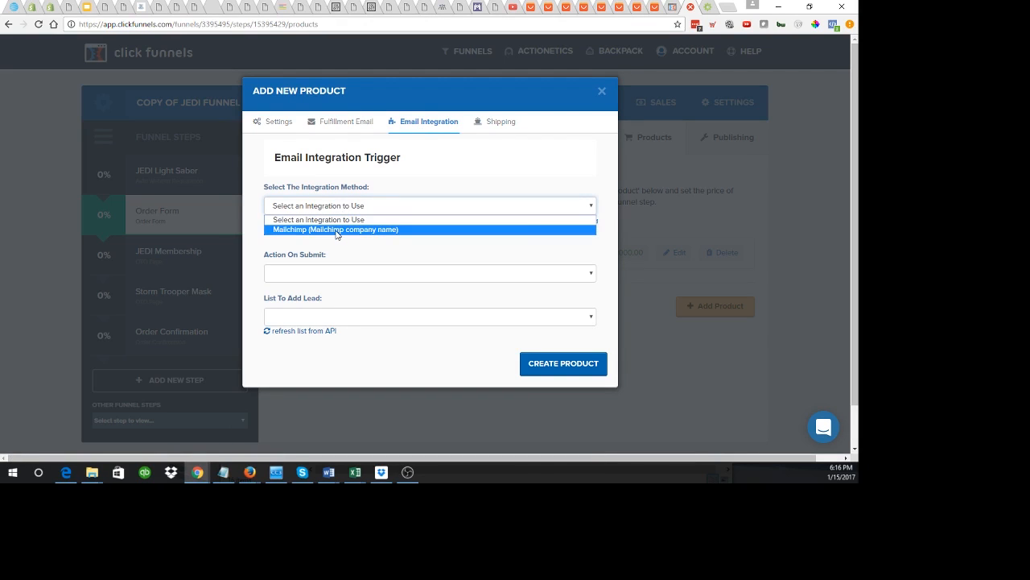
click(295, 231)
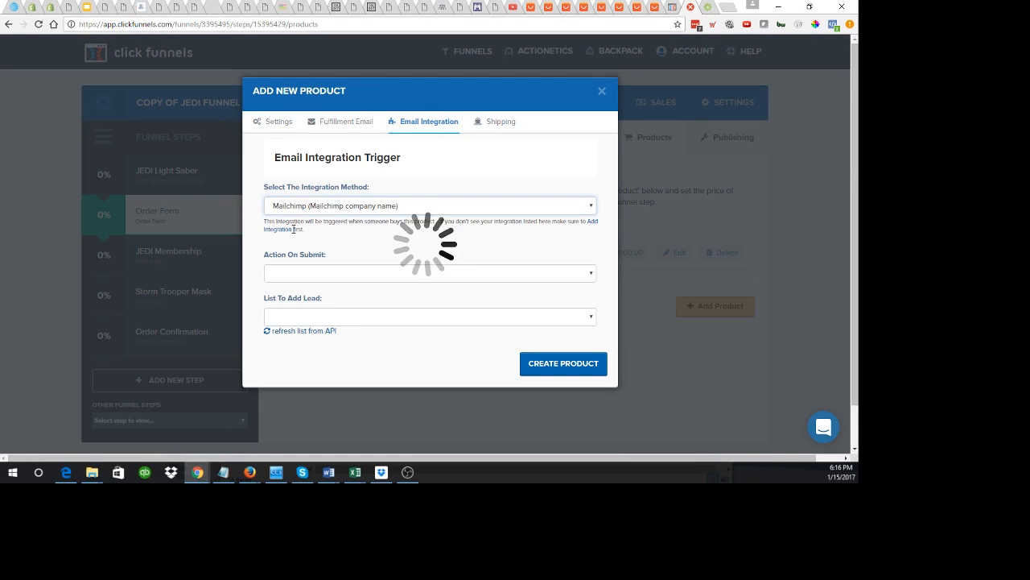
click(300, 272)
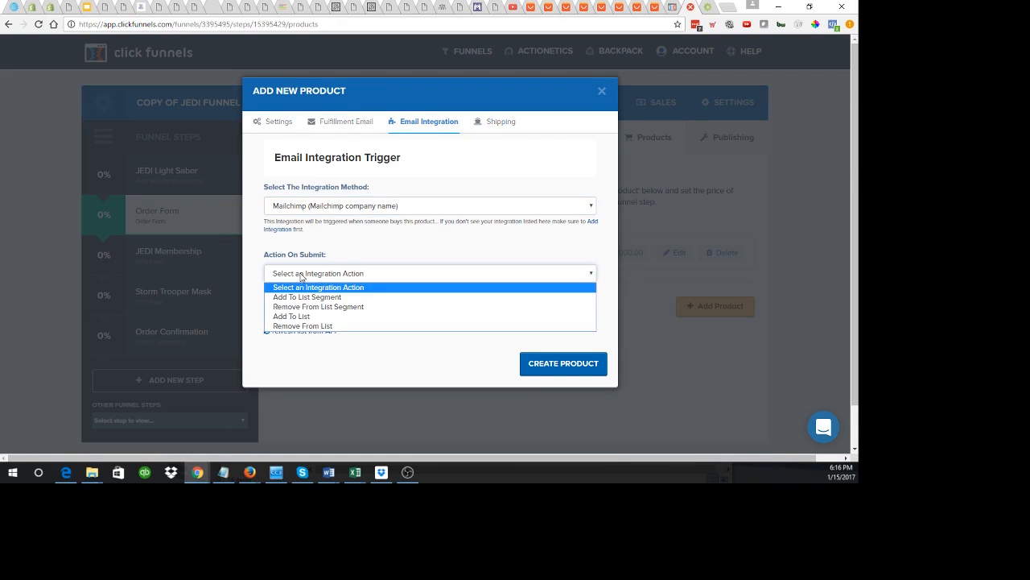
click(300, 316)
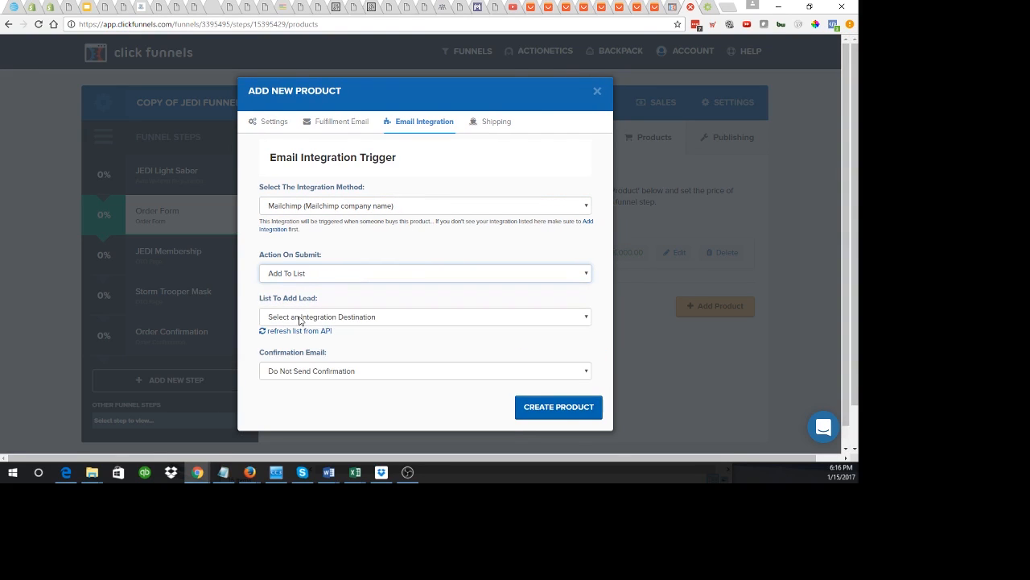
click(299, 317)
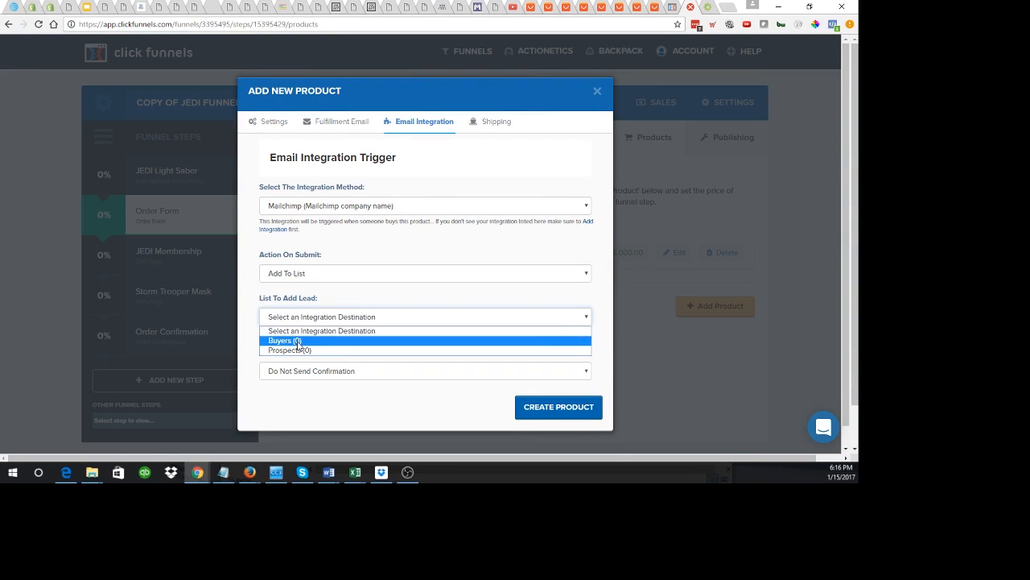
click(301, 341)
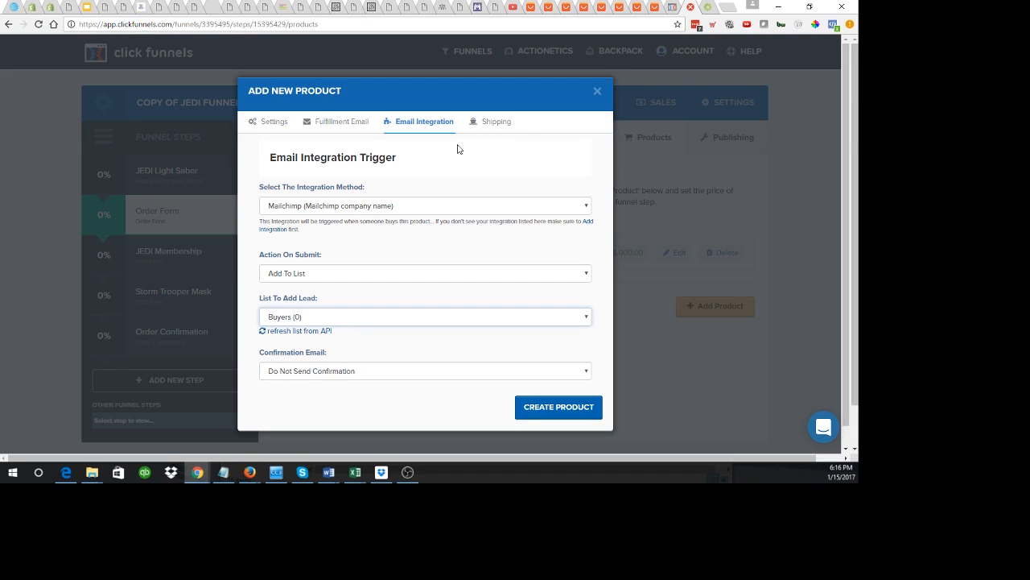
click(496, 124)
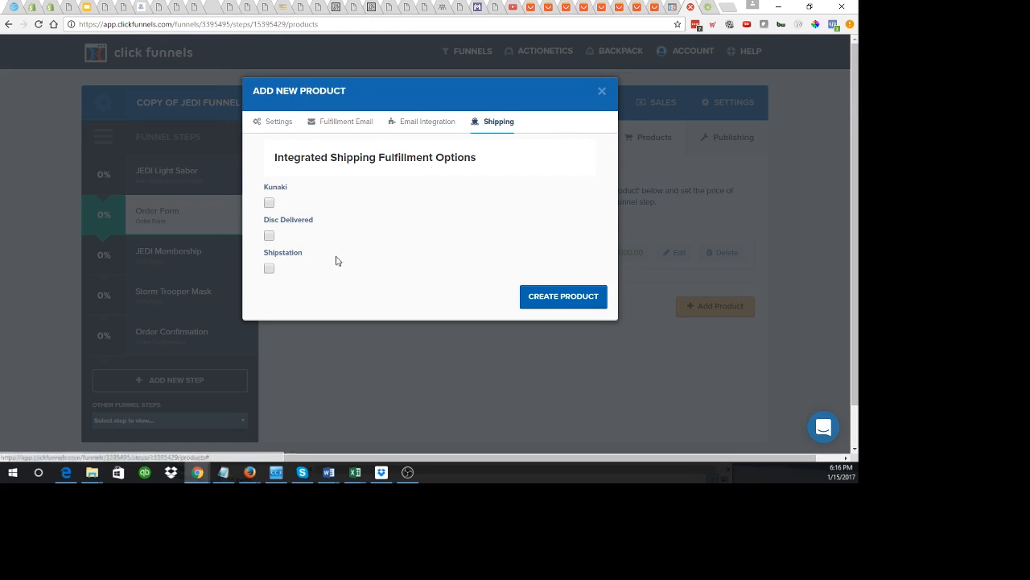
Step: Enable ShipStation shipping from the Manual Orders store with group number 100
click(269, 269)
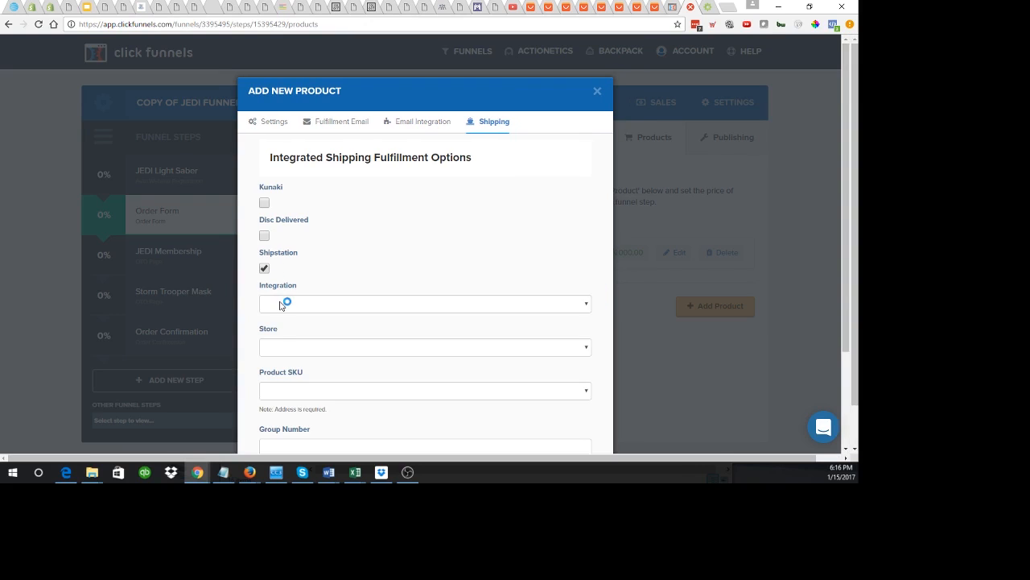
click(283, 304)
click(280, 334)
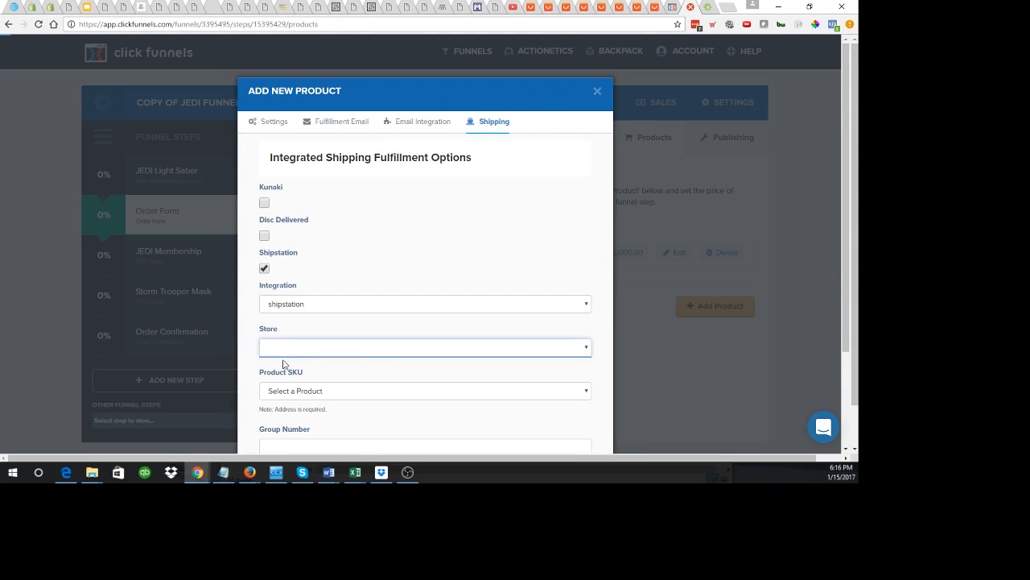
click(284, 352)
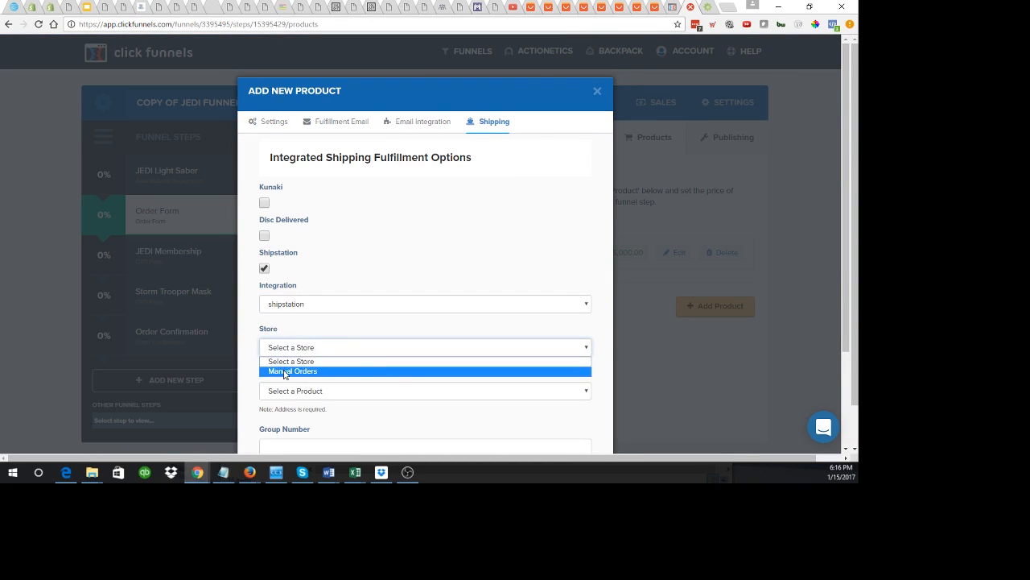
click(286, 369)
click(293, 394)
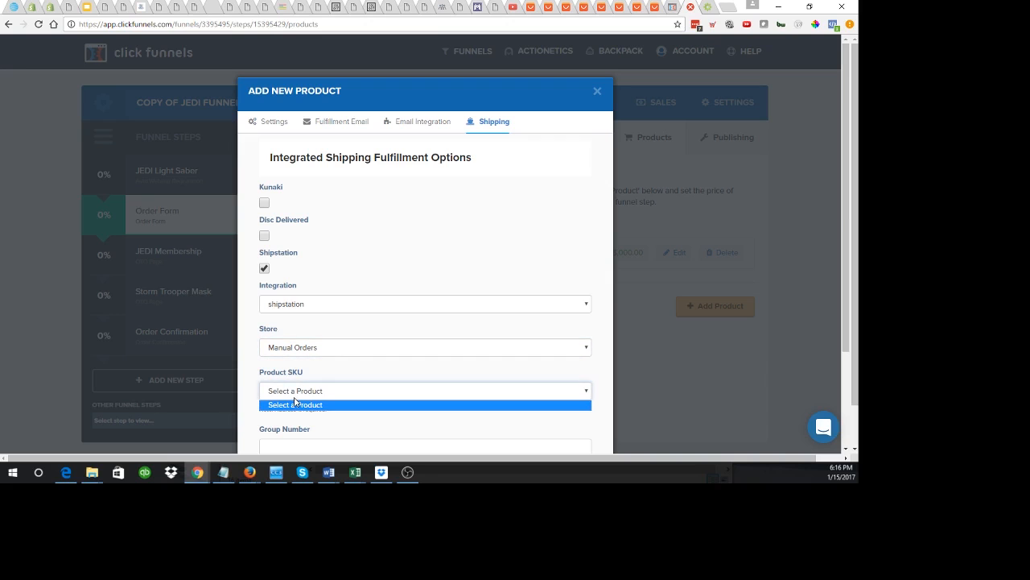
click(331, 367)
scroll(331, 355, down, 2)
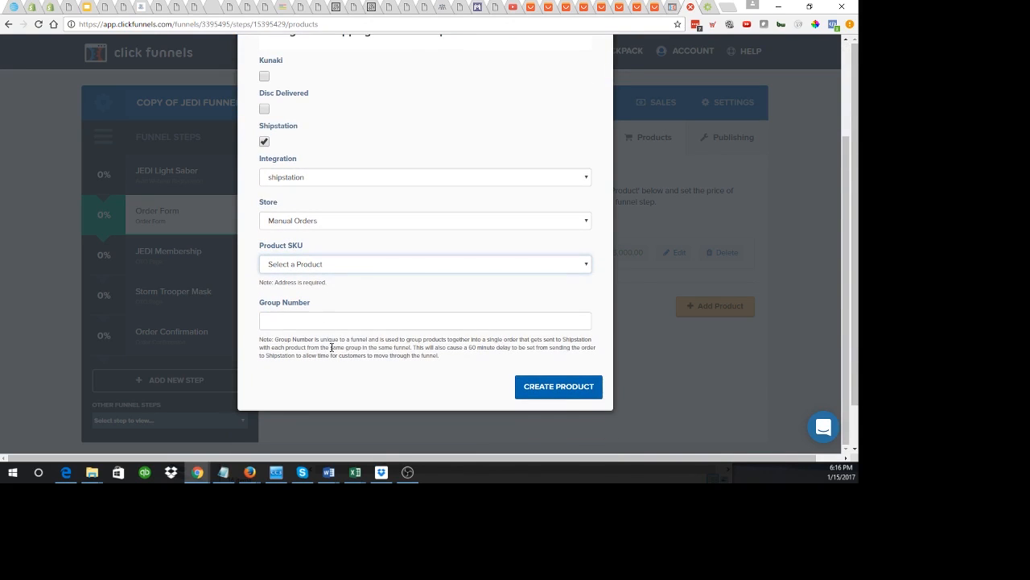
click(318, 318)
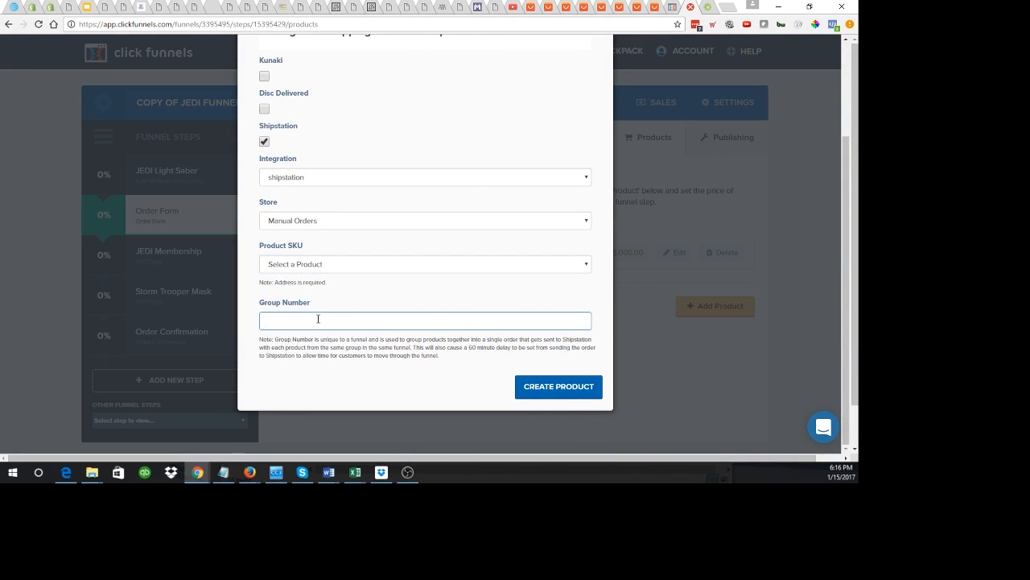
text(100)
scroll(318, 320, up, 2)
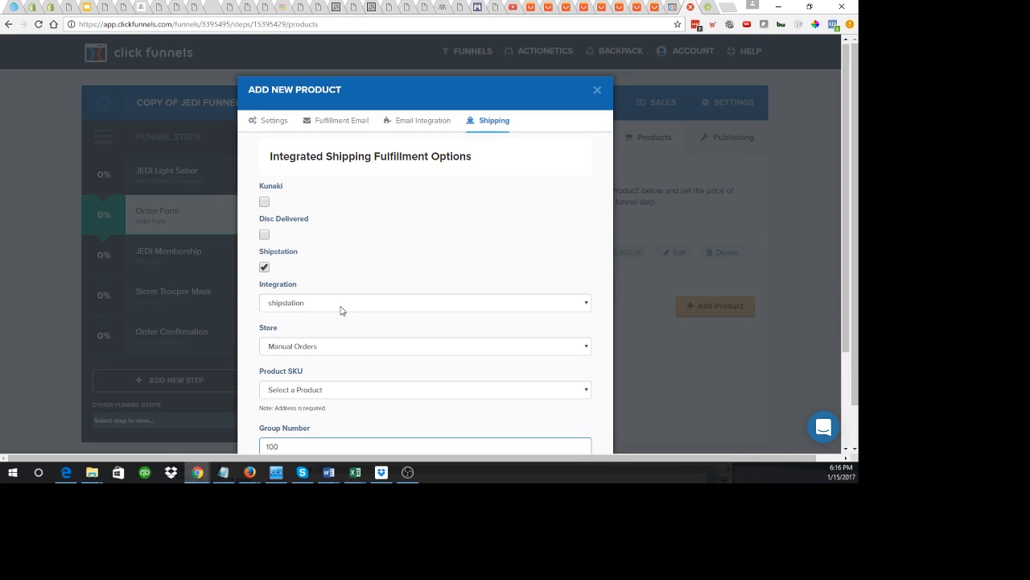
click(274, 120)
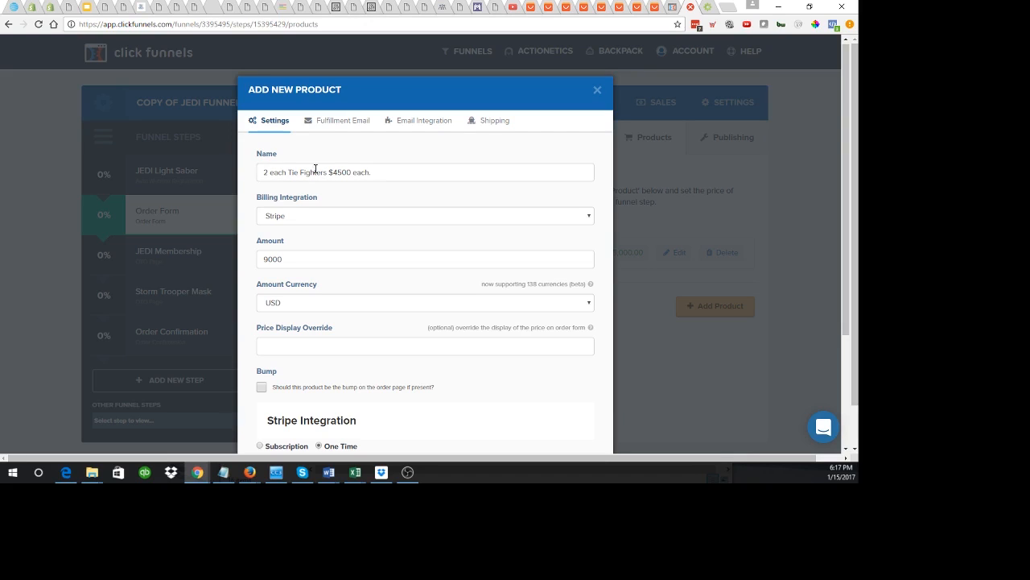
Step: Create the Tie Fighters product so it appears on the Order Form step at $9,000.00
scroll(489, 259, down, 2)
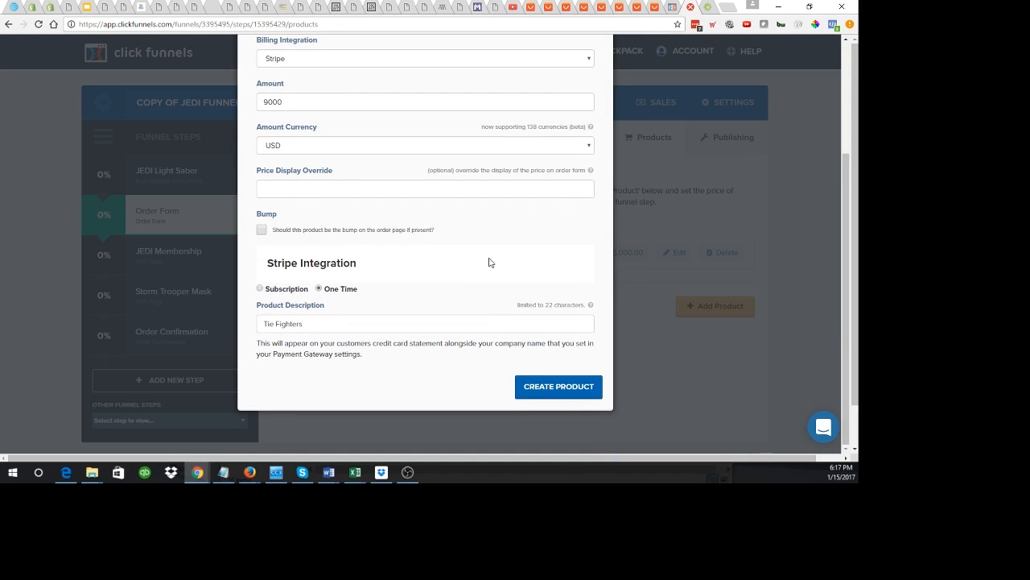
click(559, 388)
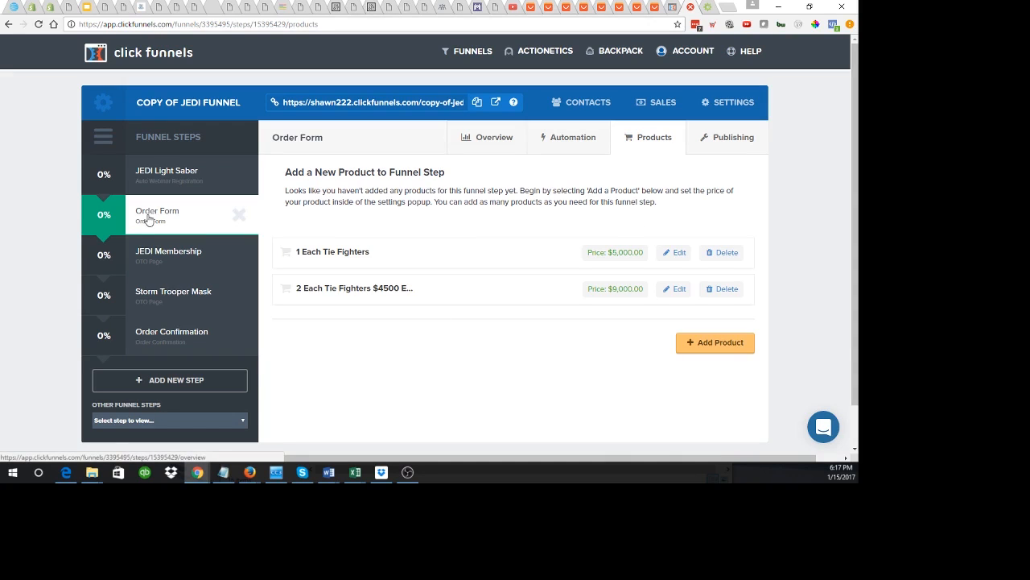
Step: Open the Storm Trooper Mask step's products and begin a new product
click(163, 298)
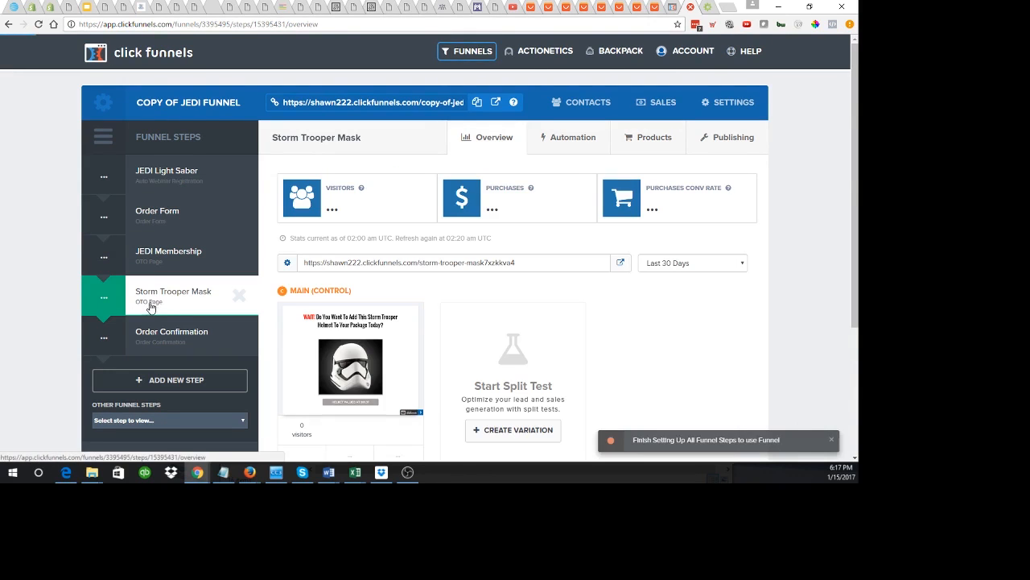
click(654, 138)
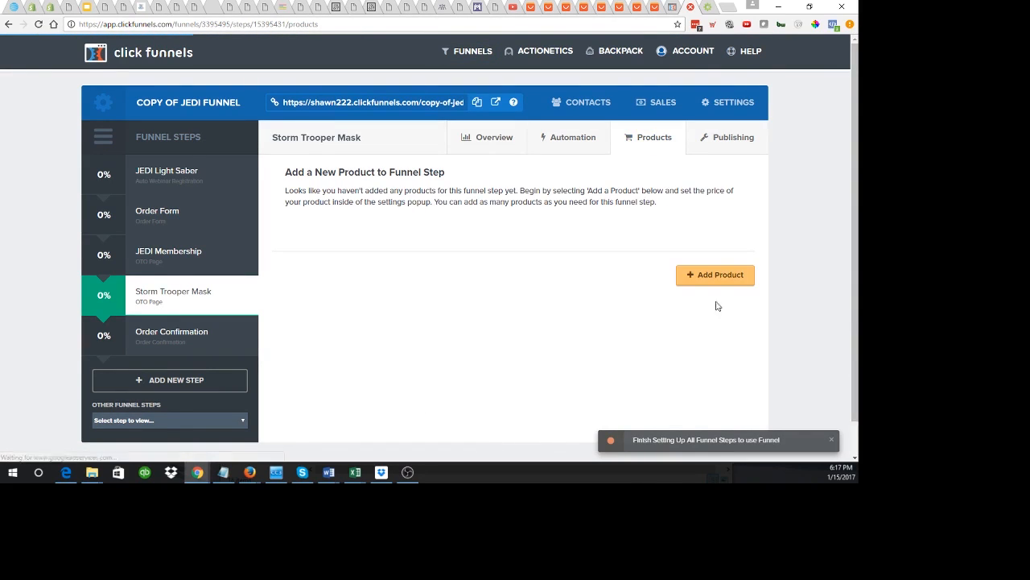
click(713, 275)
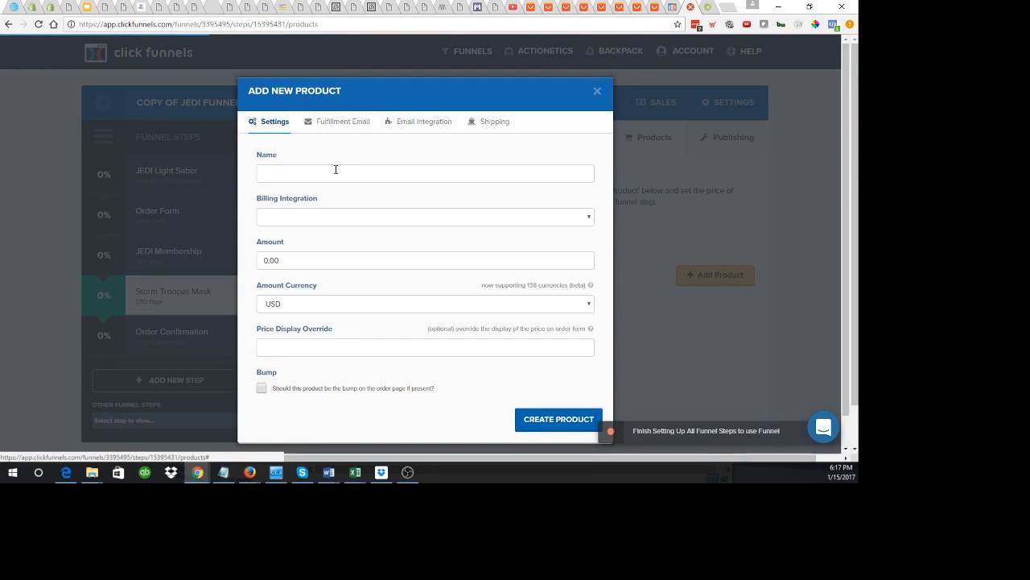
Step: Name the product 'Death Star' at 25000, billed one time through Stripe, described as 'Death Star'
click(336, 169)
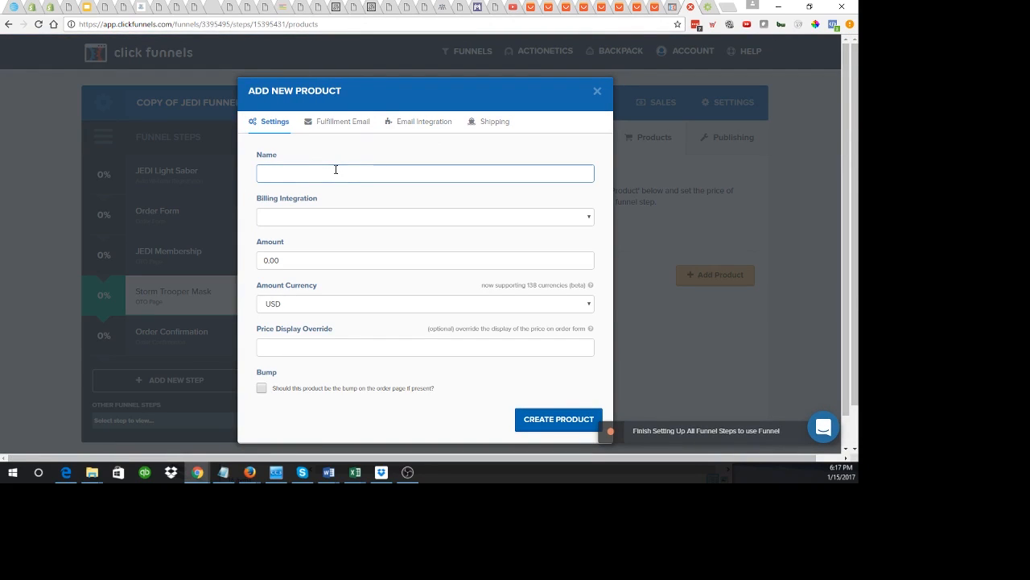
text(Death Star)
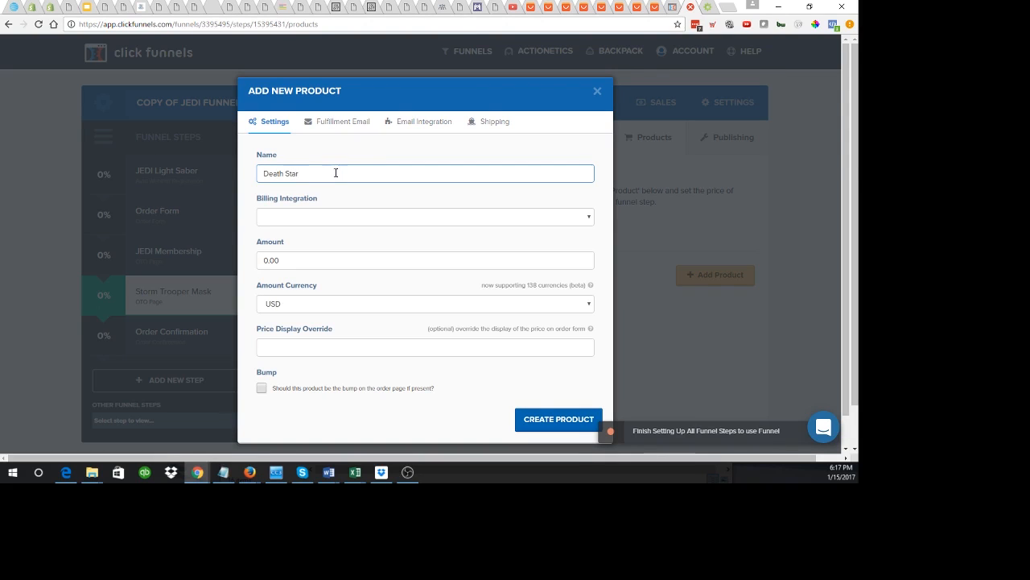
click(289, 260)
drag(289, 260, 247, 260)
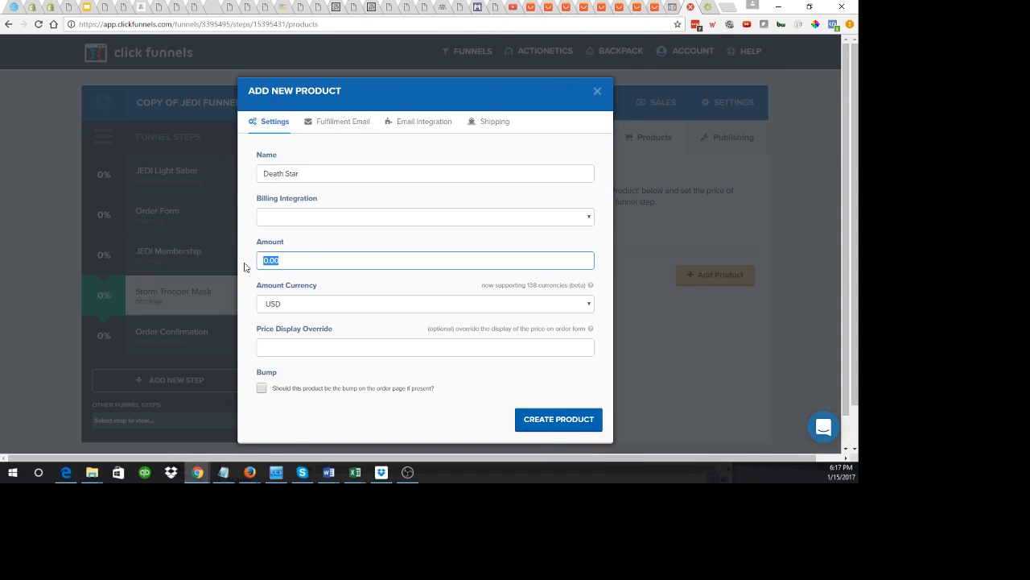
text(25000)
click(284, 219)
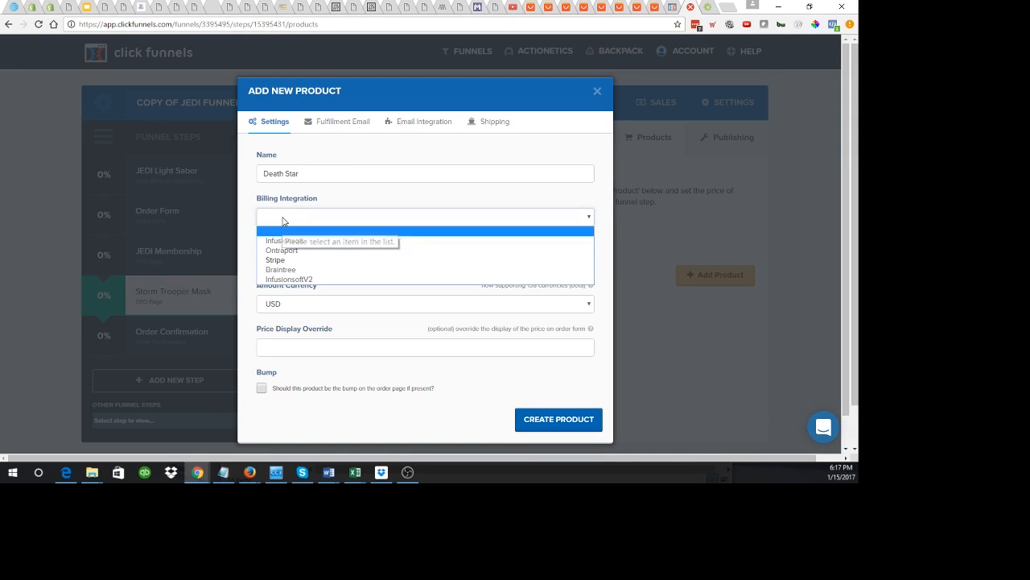
click(293, 260)
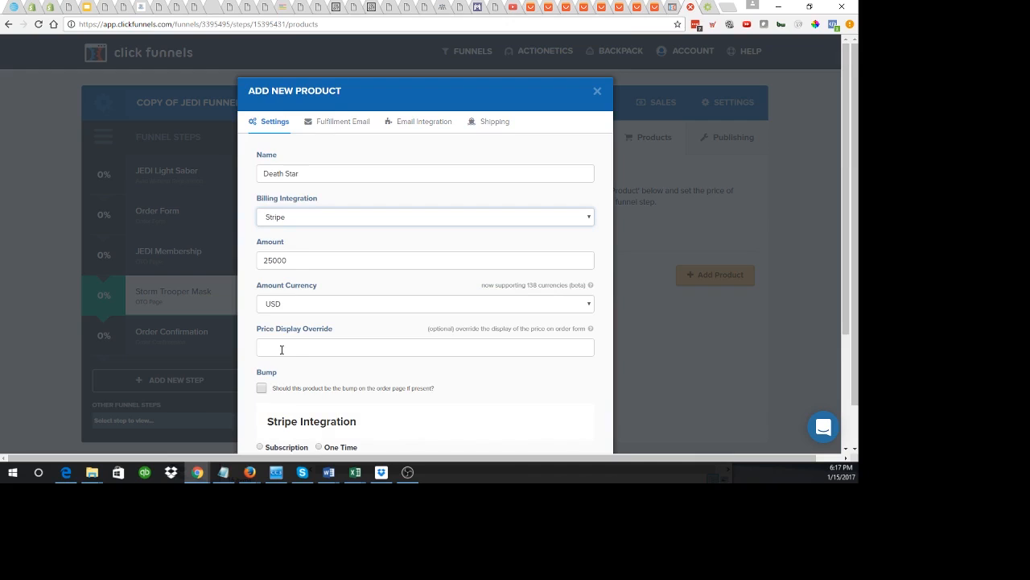
scroll(285, 354, down, 2)
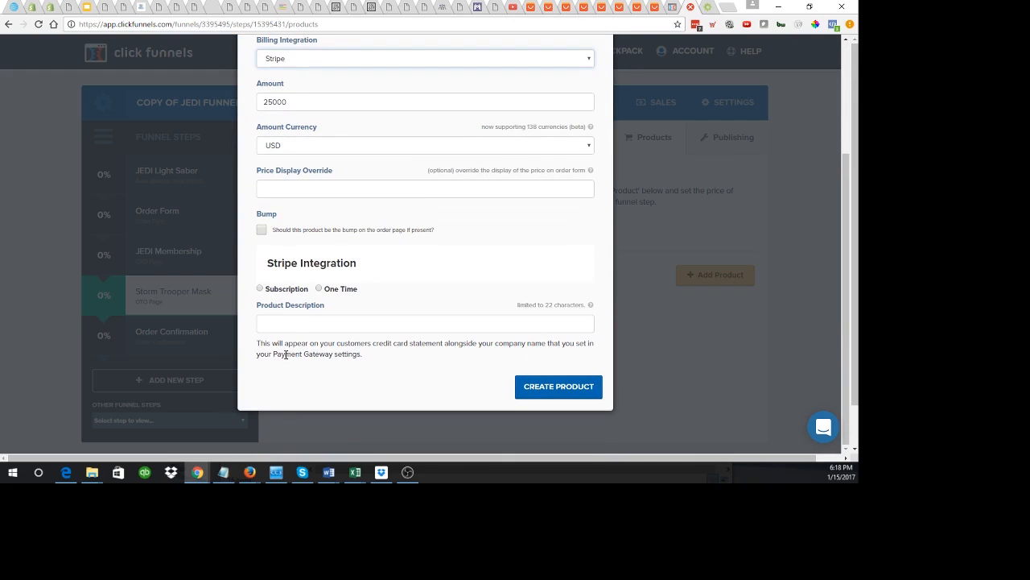
click(320, 289)
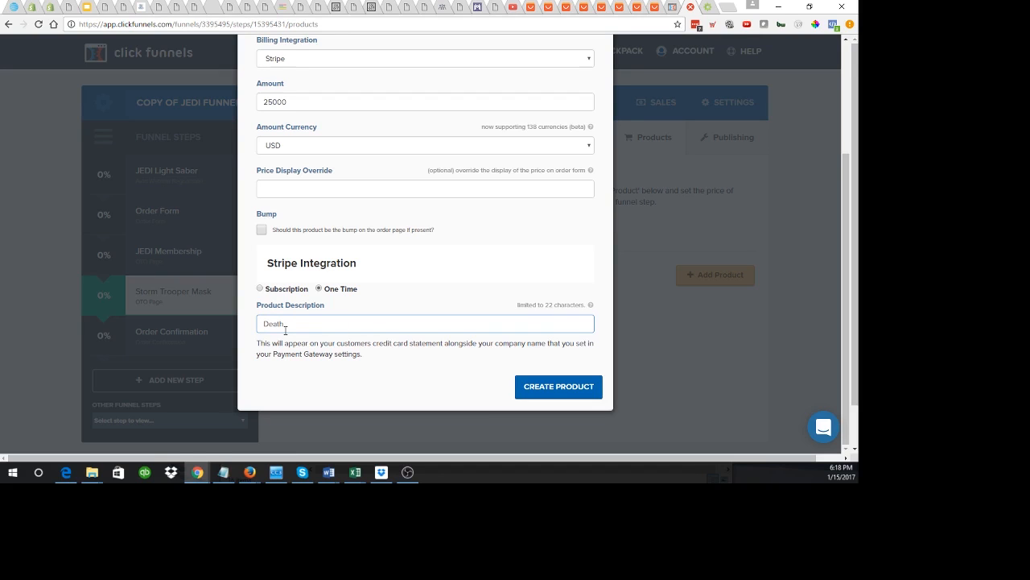
text(Star)
scroll(285, 330, up, 3)
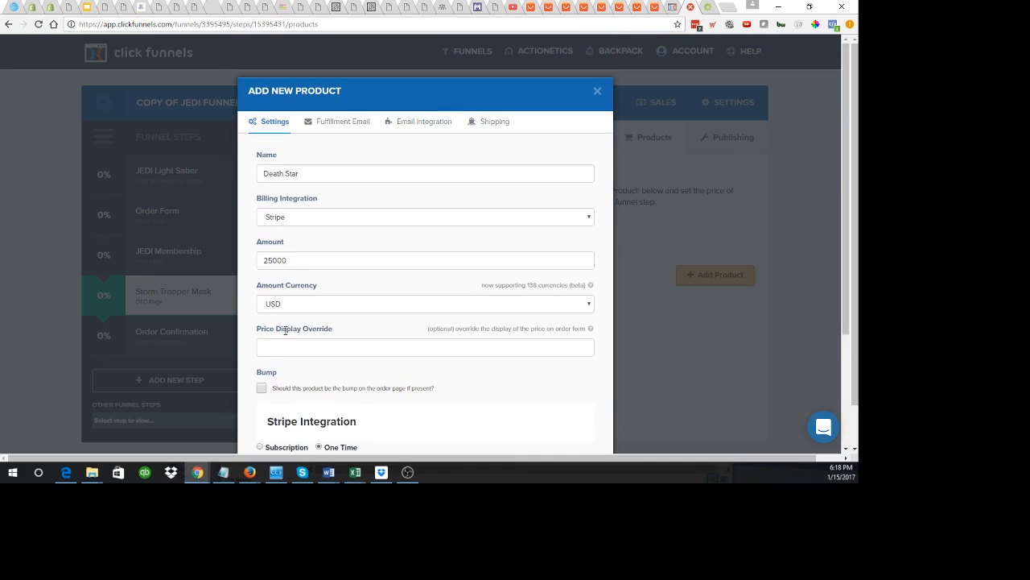
Step: Delete the default subject and HTML body of the Death Star fulfillment email
click(348, 129)
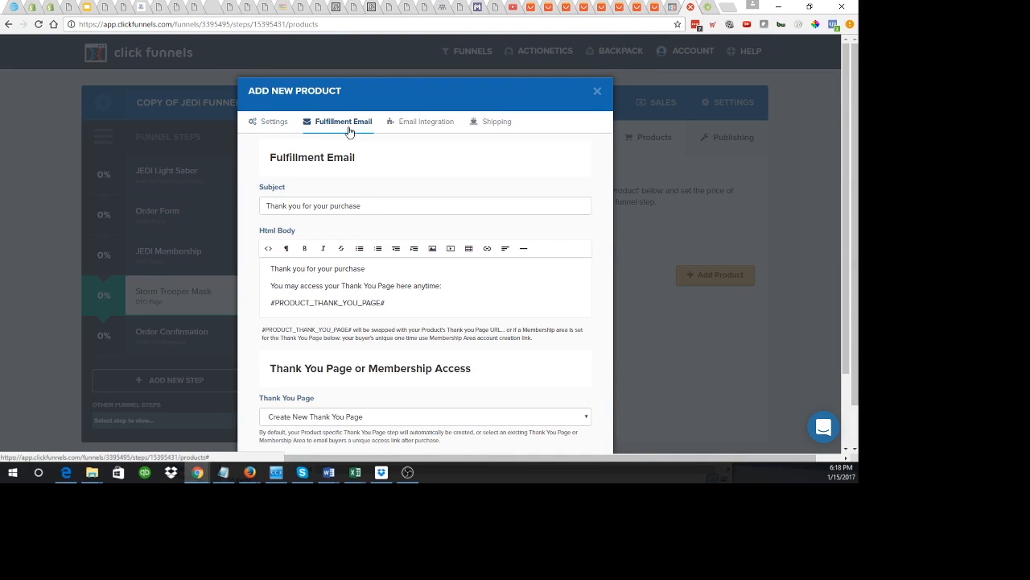
drag(364, 206, 147, 196)
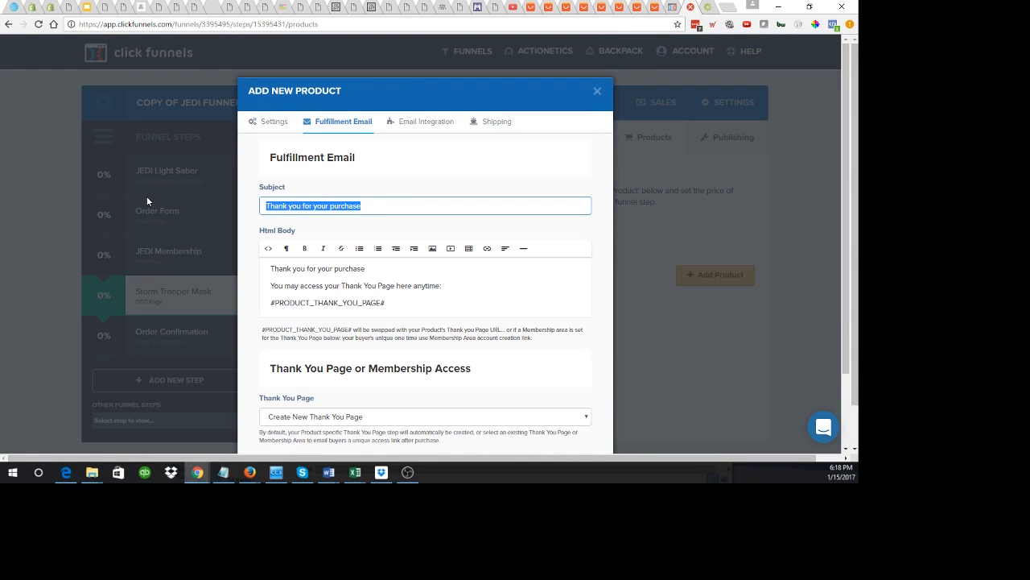
key(BackSpace)
click(283, 287)
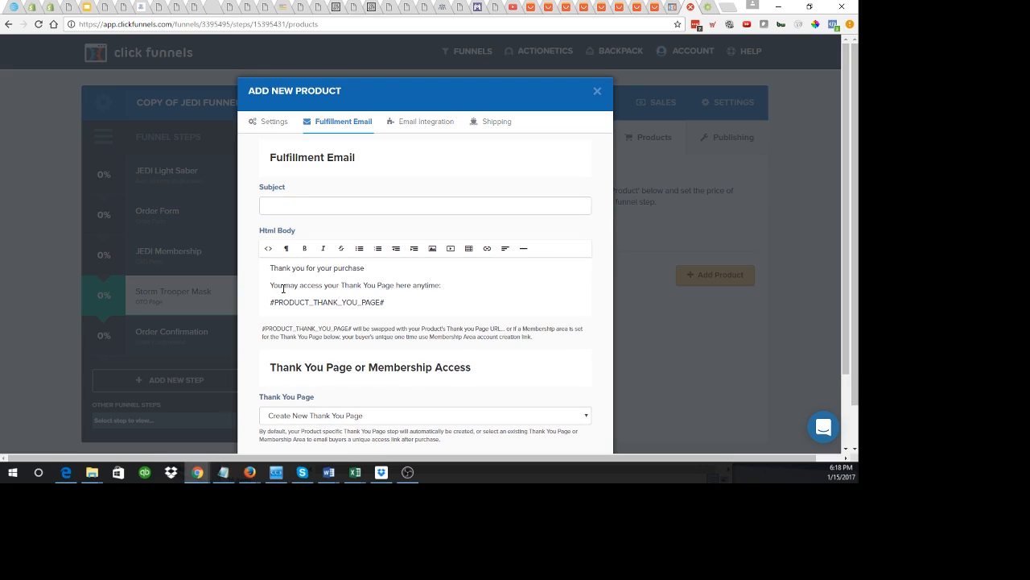
key(ctrl+a)
key(BackSpace)
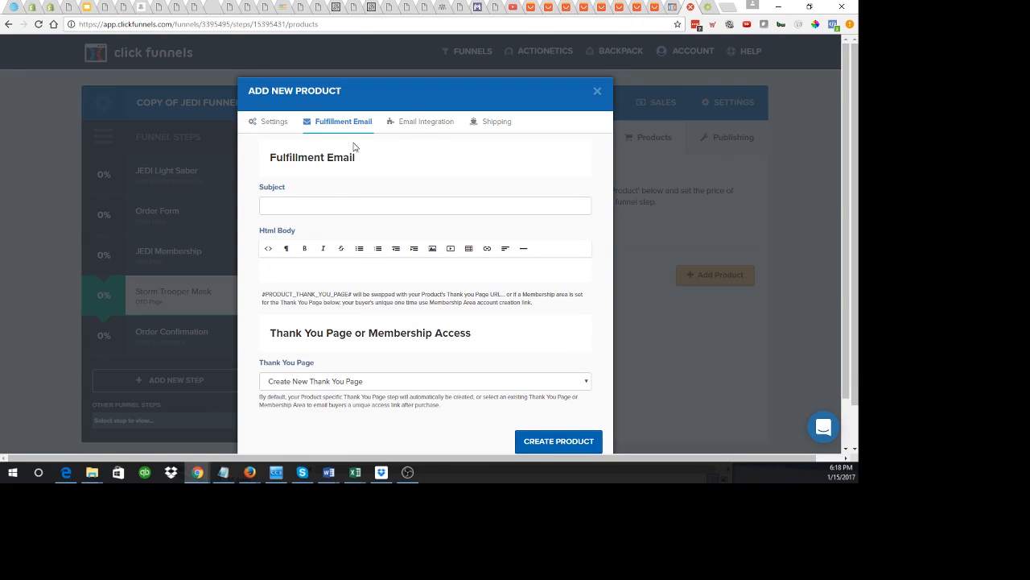
Step: Review the Death Star email integration options and leave no integration method selected
click(412, 121)
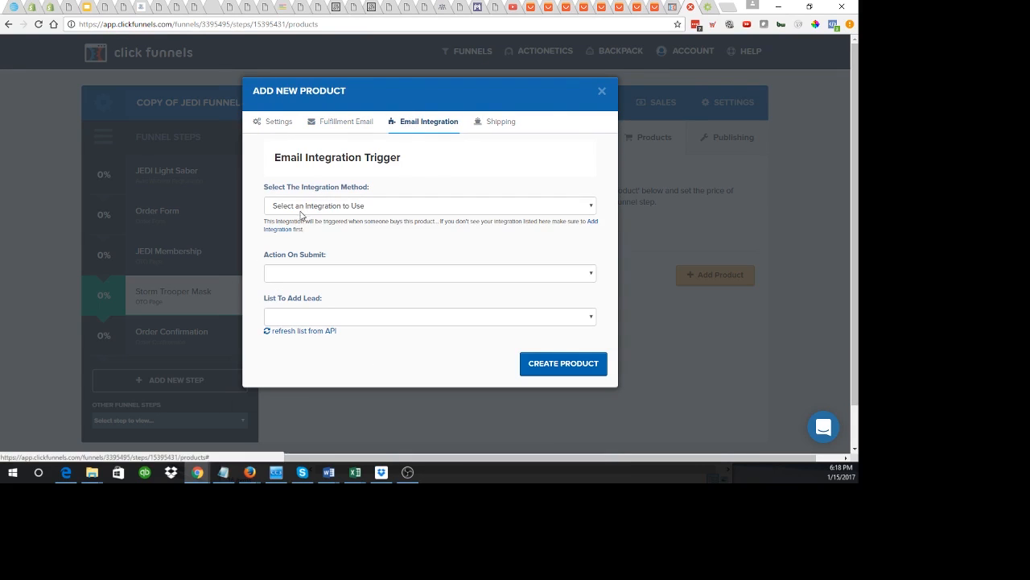
click(304, 208)
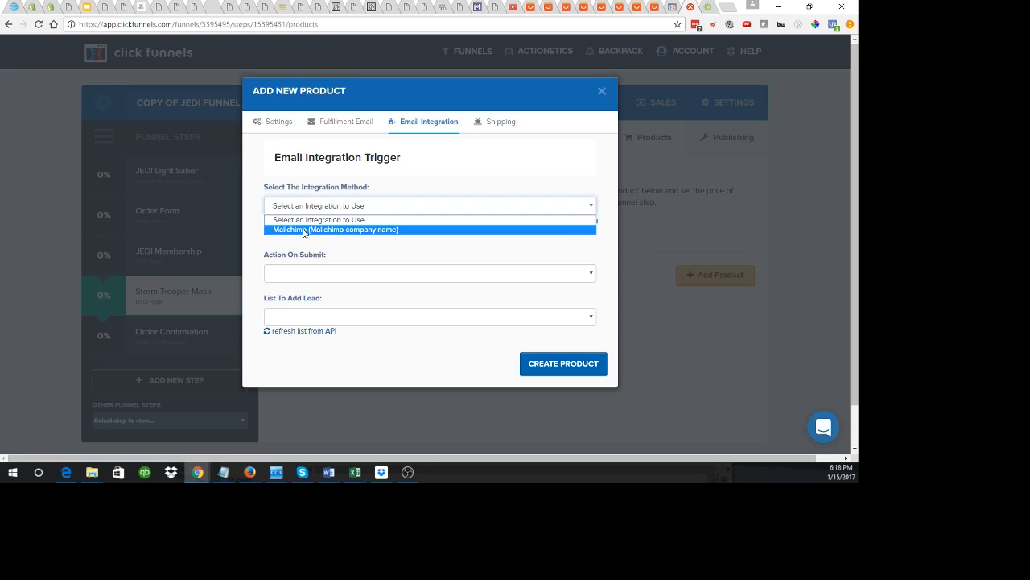
click(381, 177)
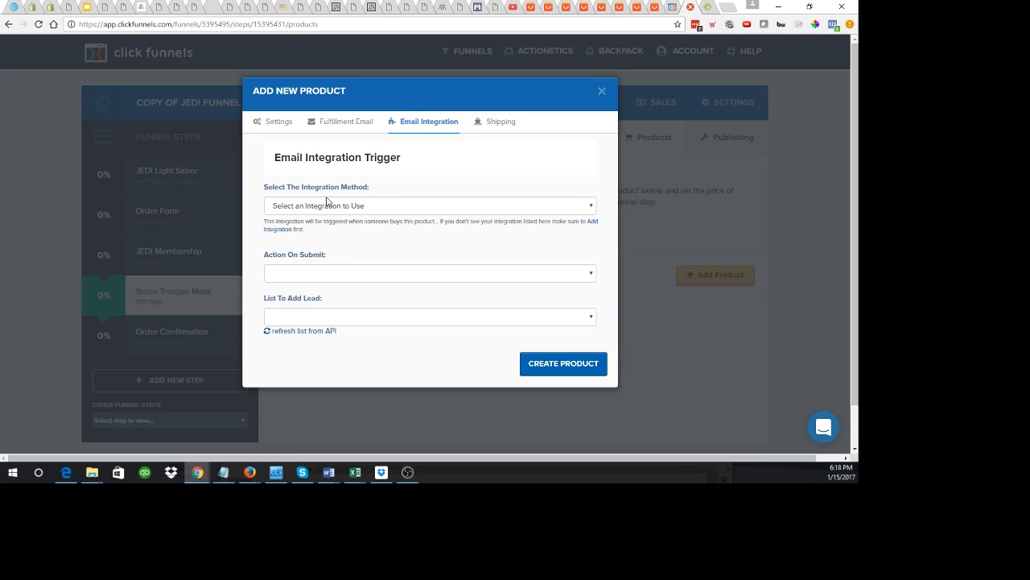
Step: Ship Death Star via ShipStation's Manual Orders store, group 100, and create the product
click(496, 126)
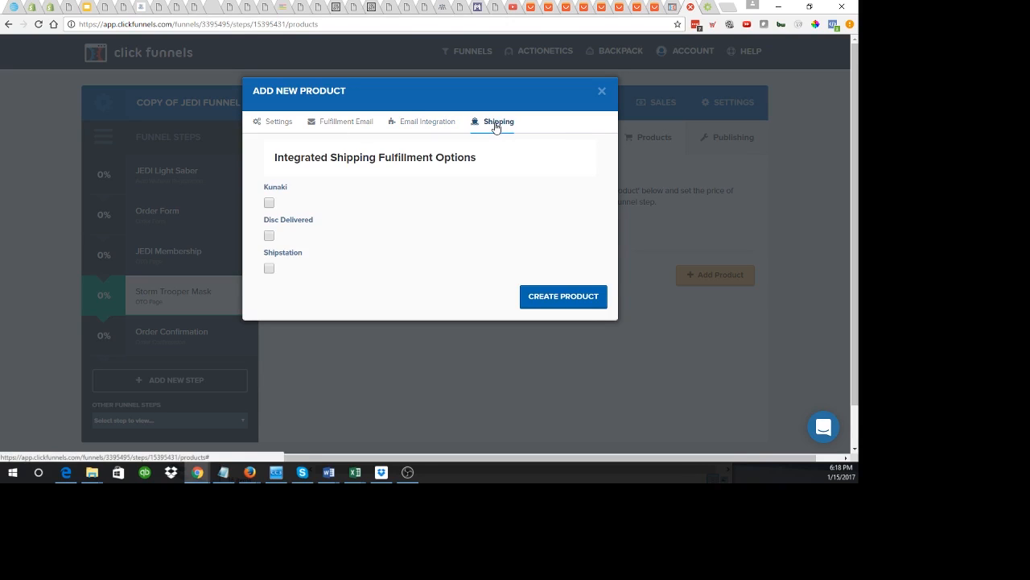
click(269, 269)
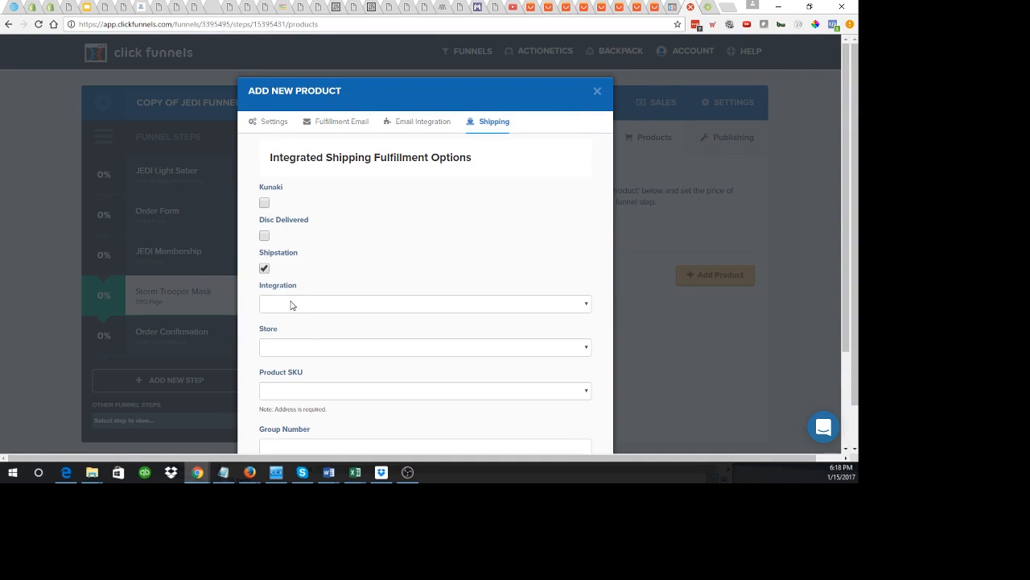
click(292, 304)
click(291, 325)
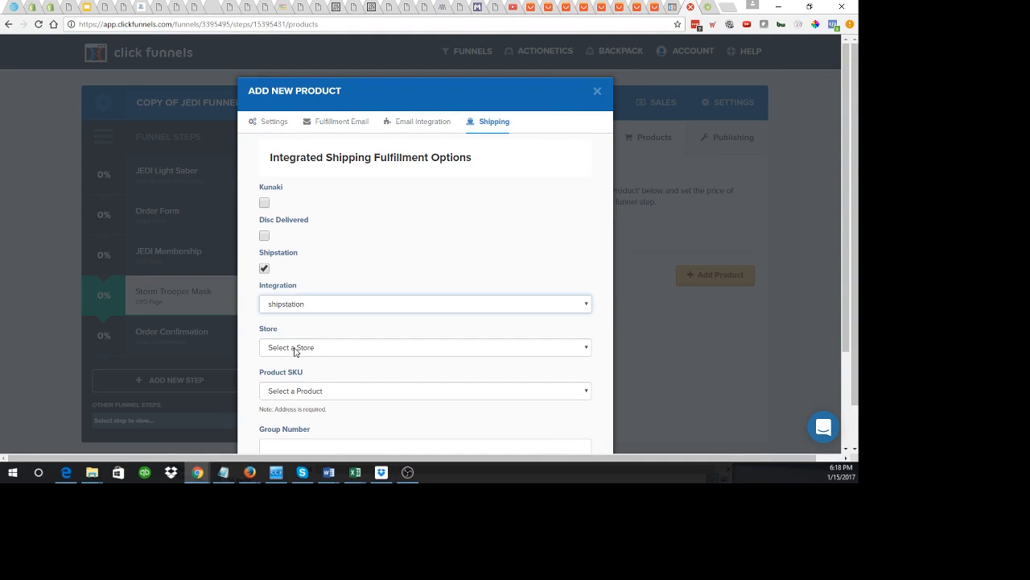
click(294, 351)
click(295, 373)
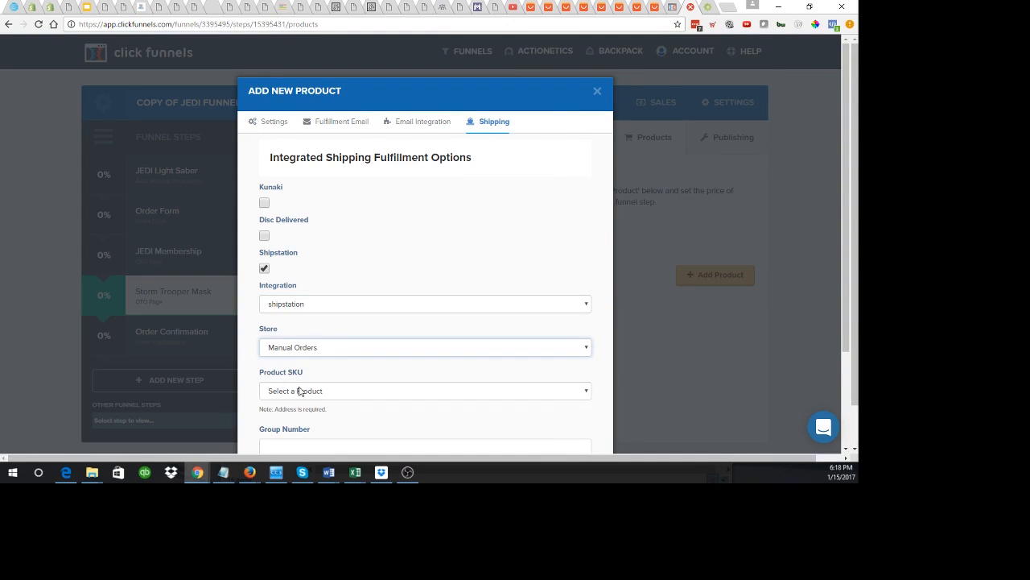
click(299, 390)
scroll(295, 395, down, 2)
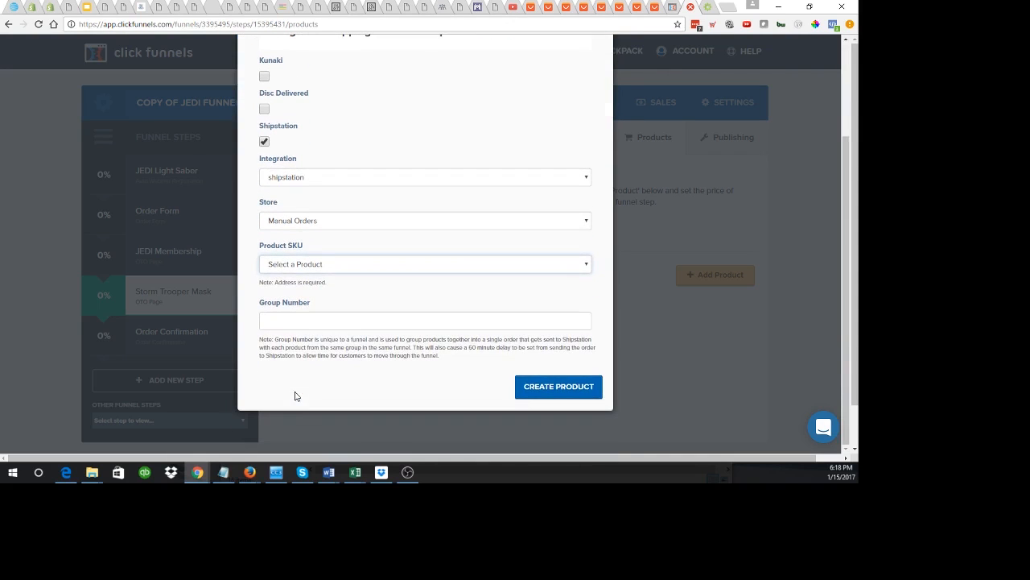
click(320, 264)
click(320, 264)
click(290, 313)
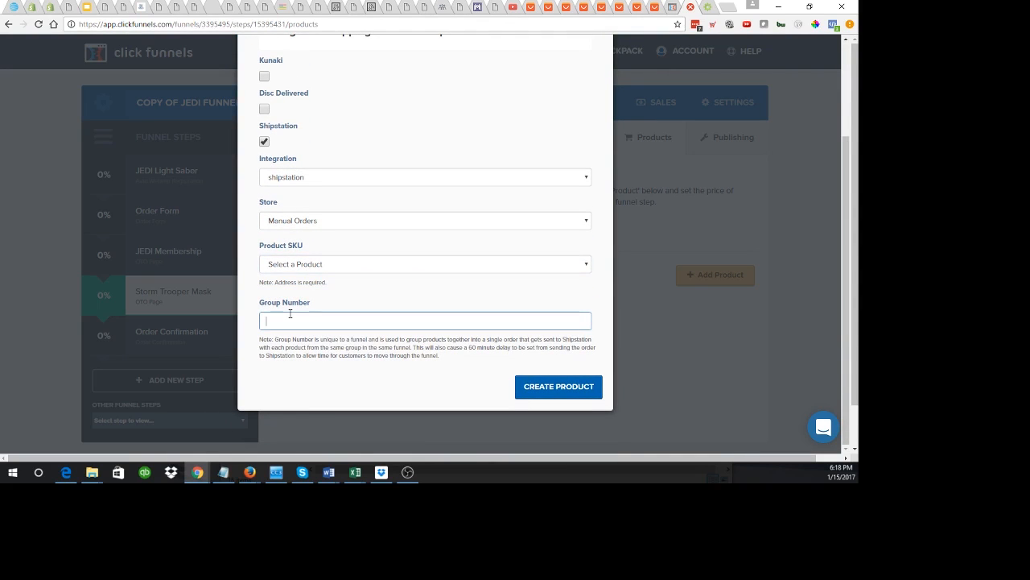
text(100)
click(570, 389)
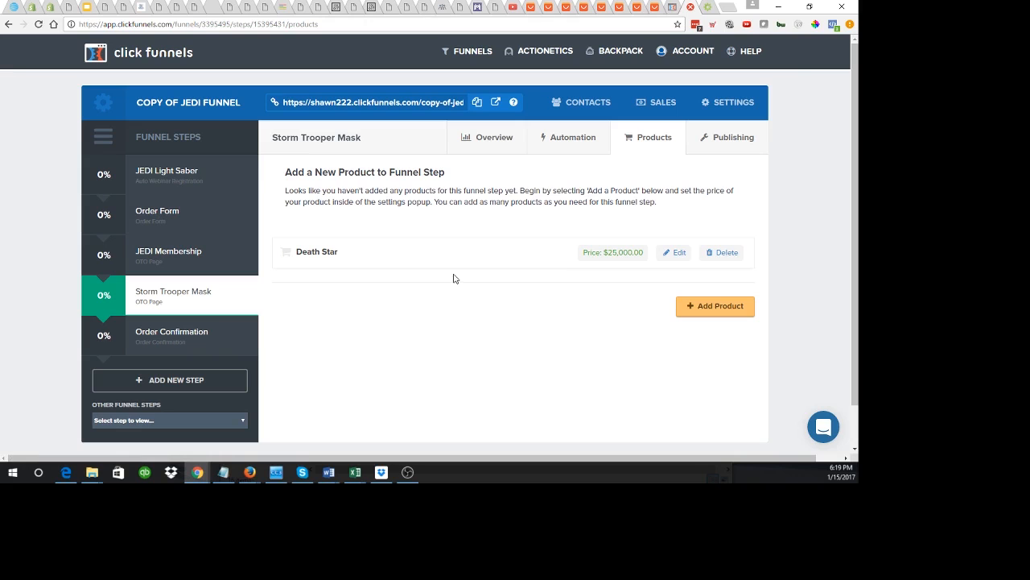
Step: Go to ShipStation's Selling Channels Store Setup page listing the Manual Orders store
click(706, 11)
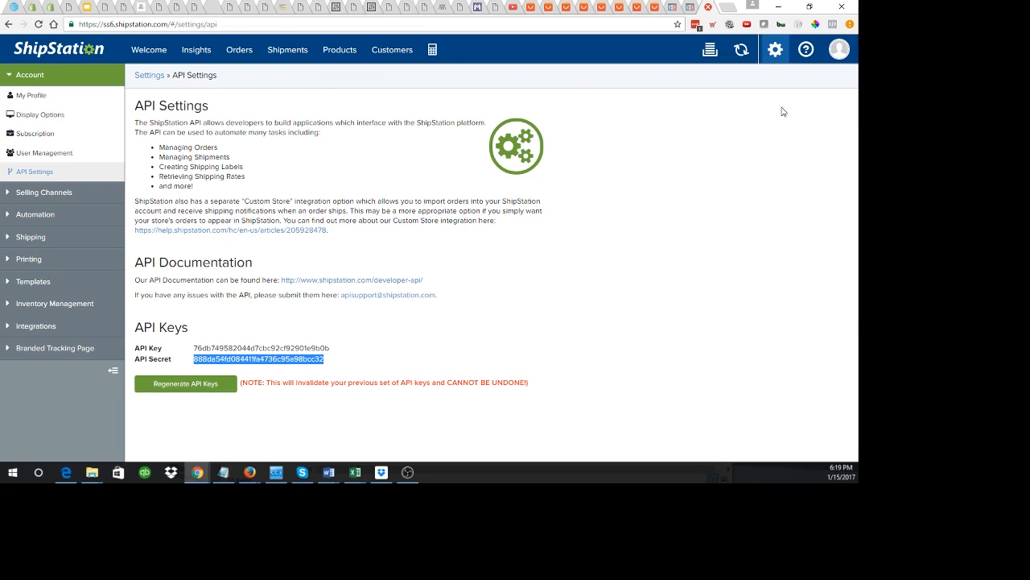
click(775, 51)
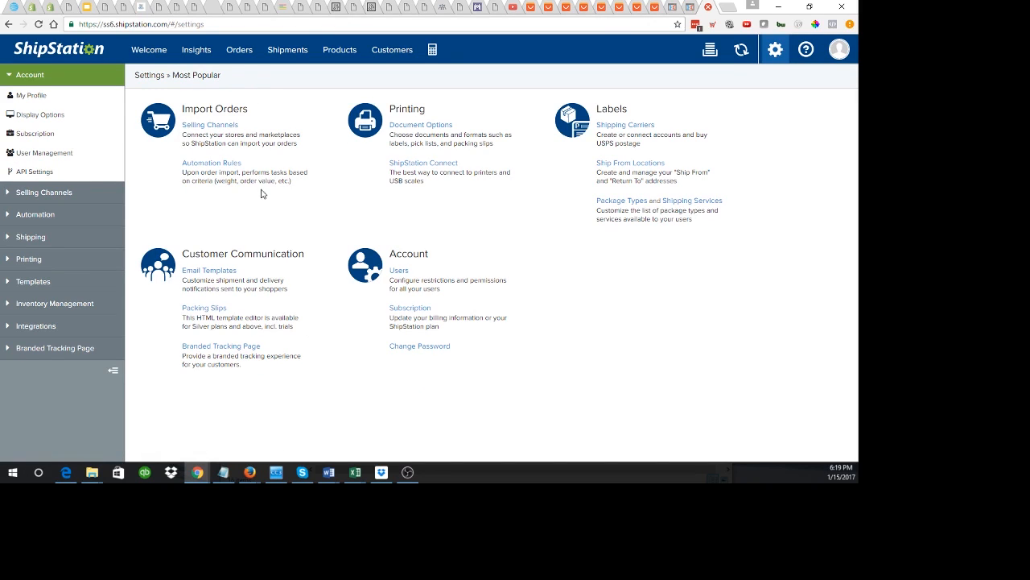
click(213, 130)
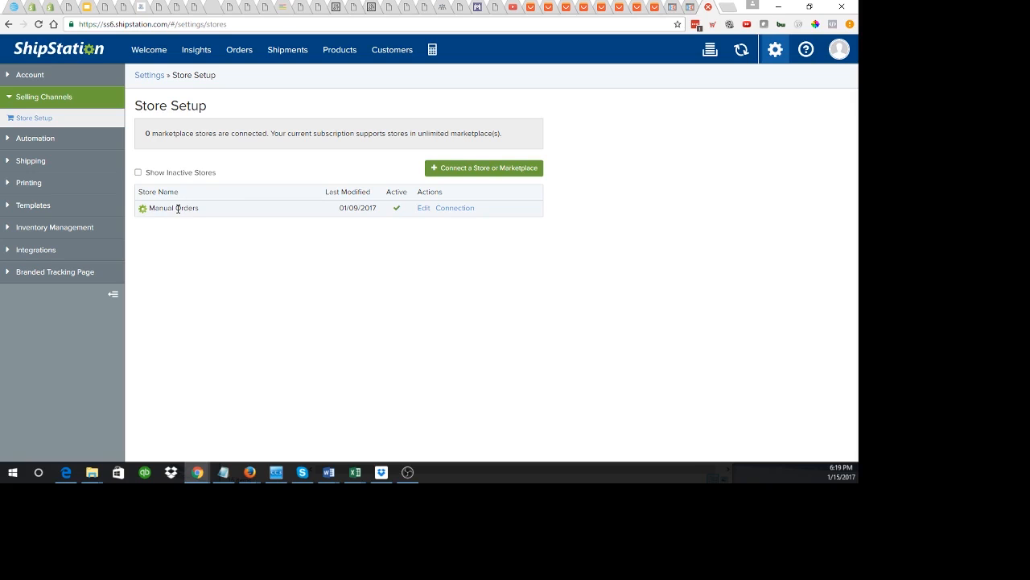
click(509, 170)
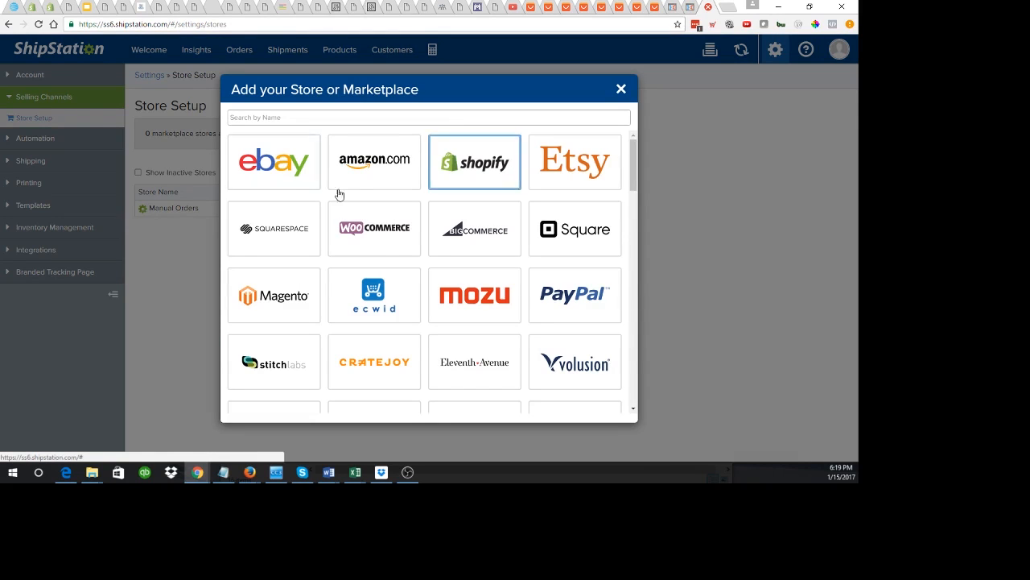
scroll(486, 298, down, 15)
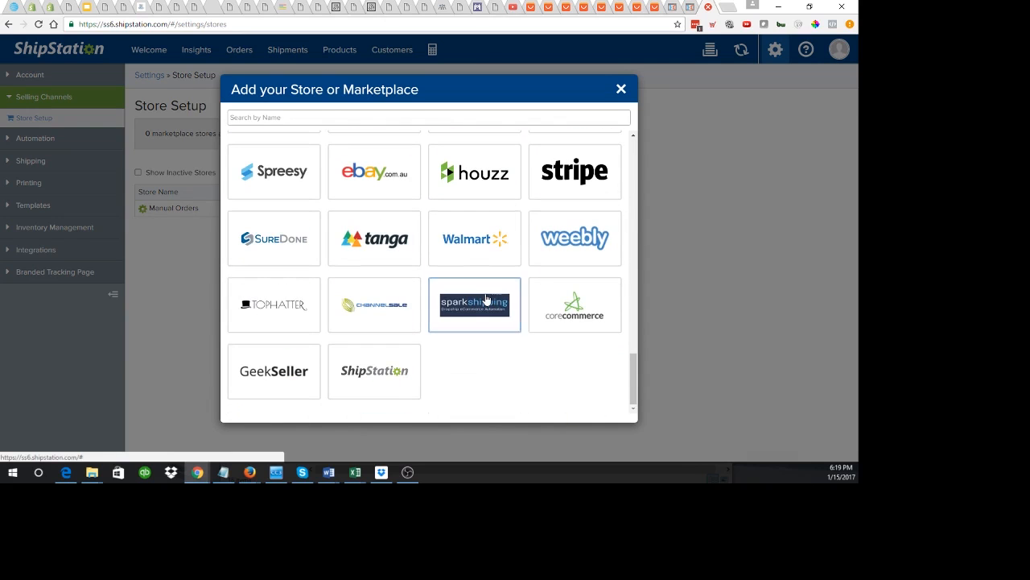
scroll(486, 299, up, 15)
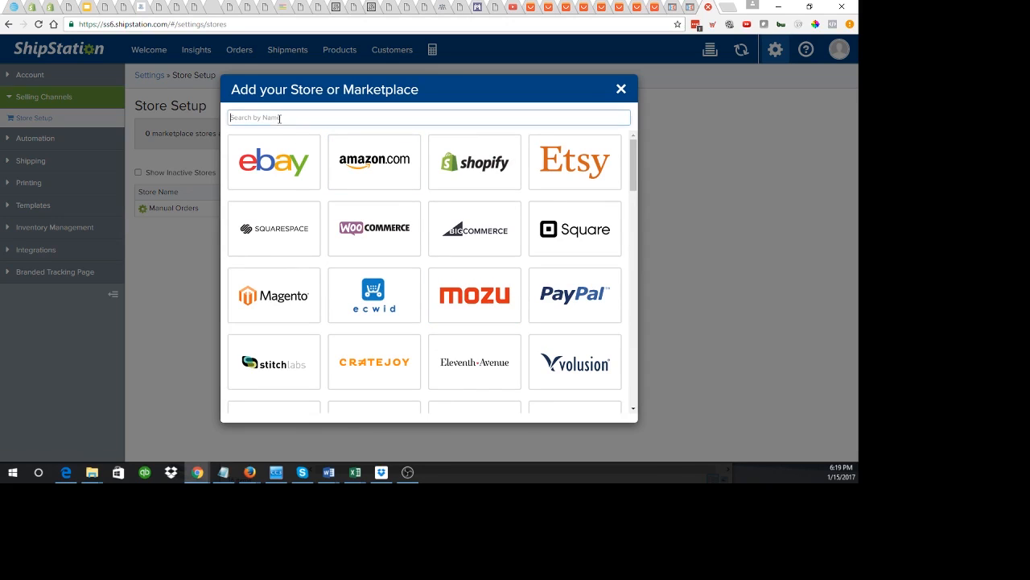
click(621, 89)
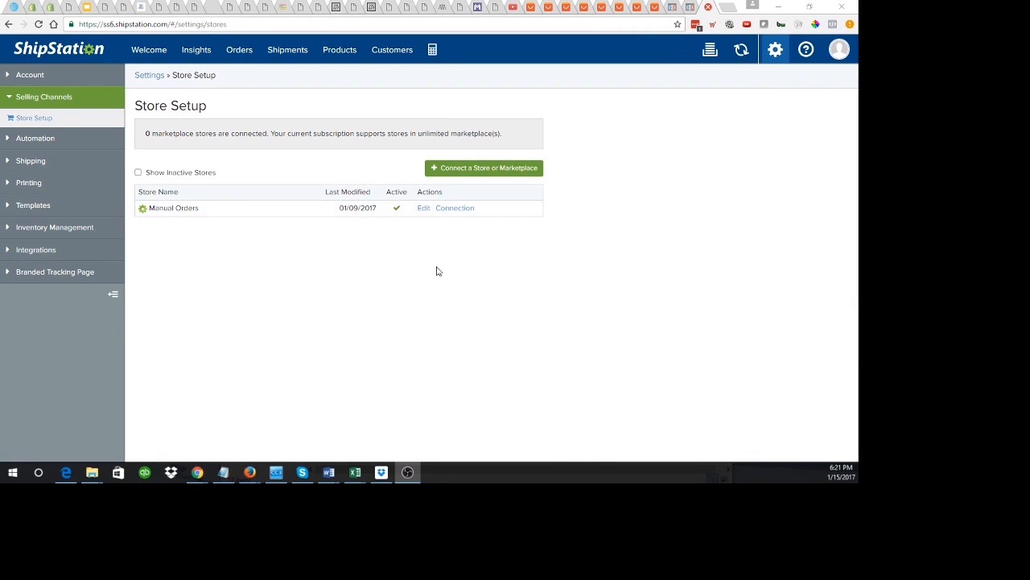
Step: Edit the Manual Orders store and bring up its Notifications settings
click(424, 208)
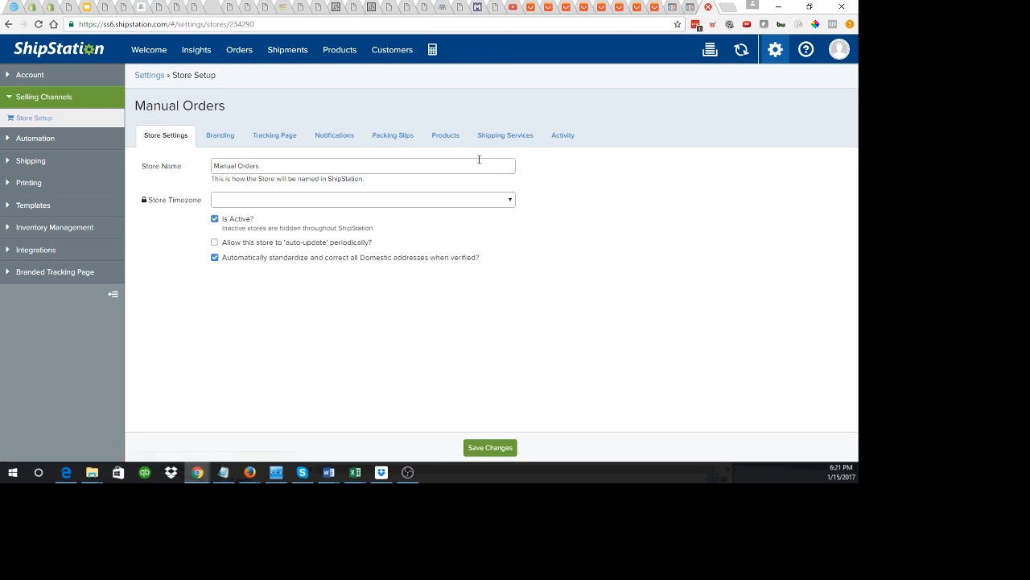
click(336, 139)
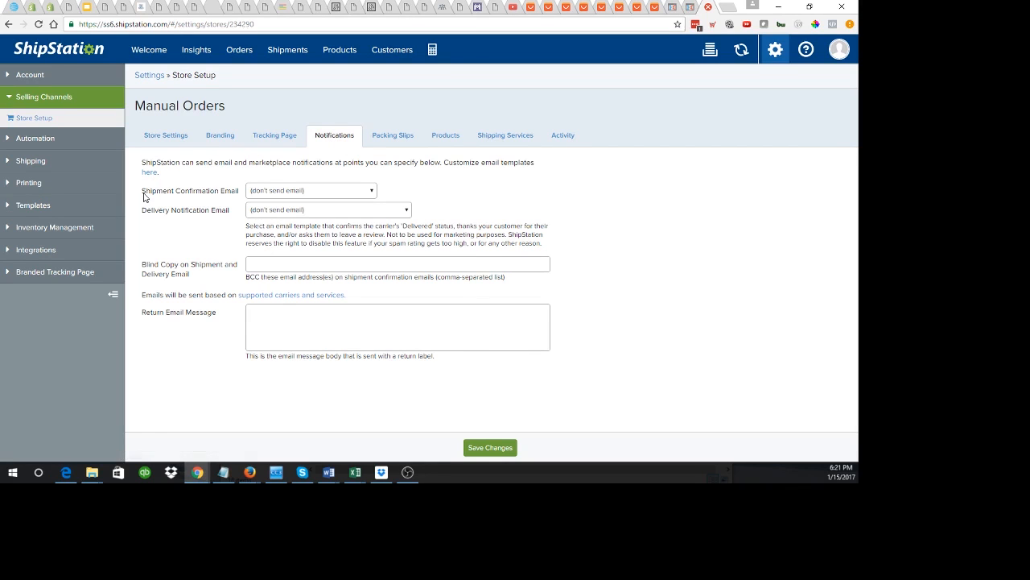
Step: Set the Manual Orders shipment confirmation email to Default Shipment Template
click(296, 195)
click(295, 213)
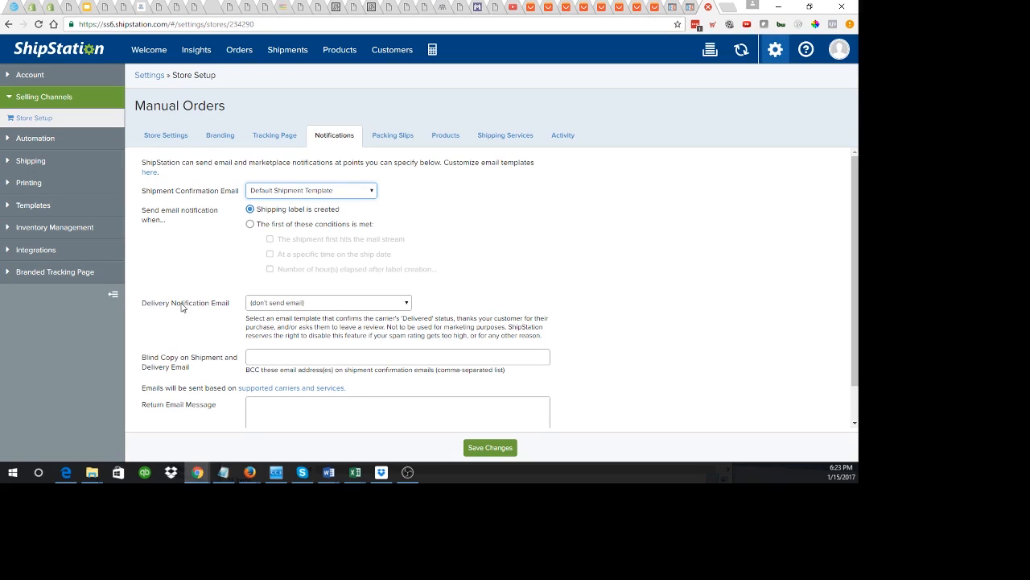
click(328, 302)
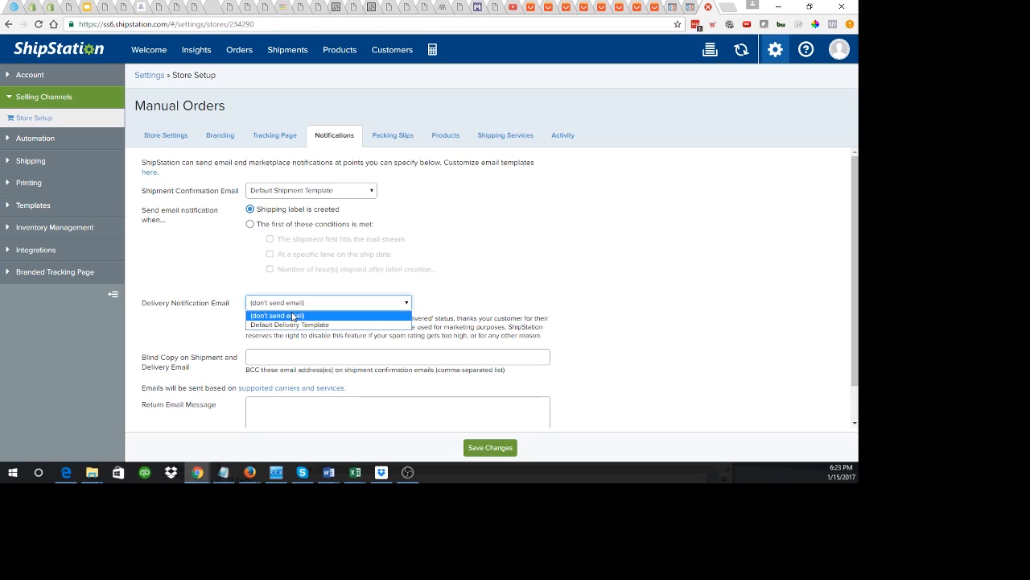
click(209, 282)
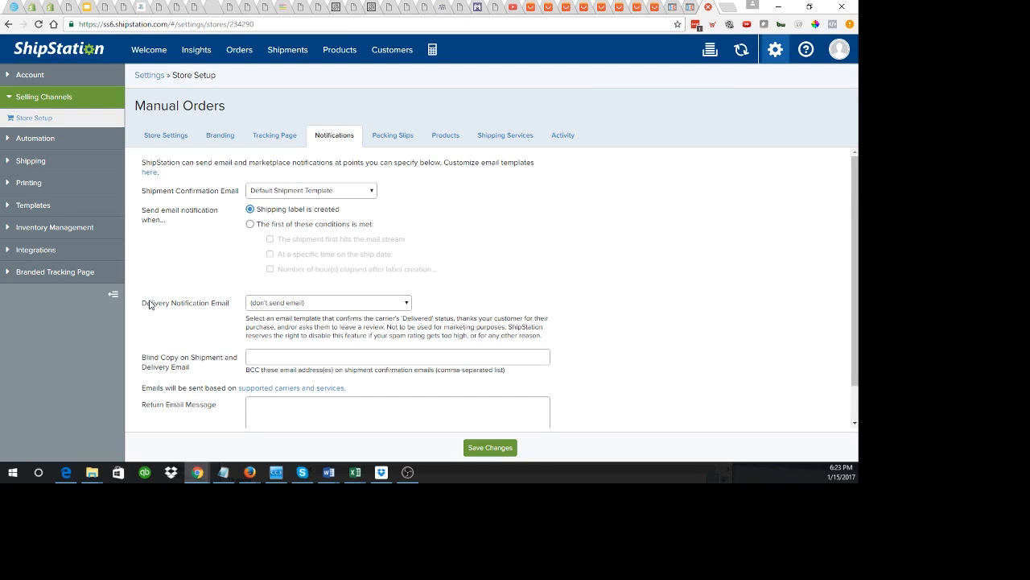
drag(149, 303, 197, 307)
click(207, 321)
click(293, 357)
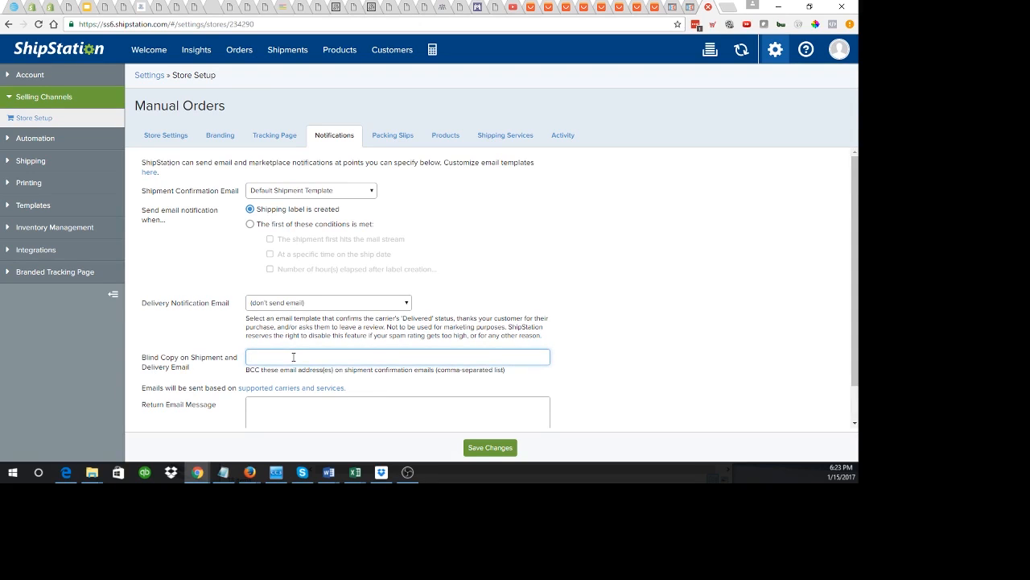
scroll(293, 356, down, 1)
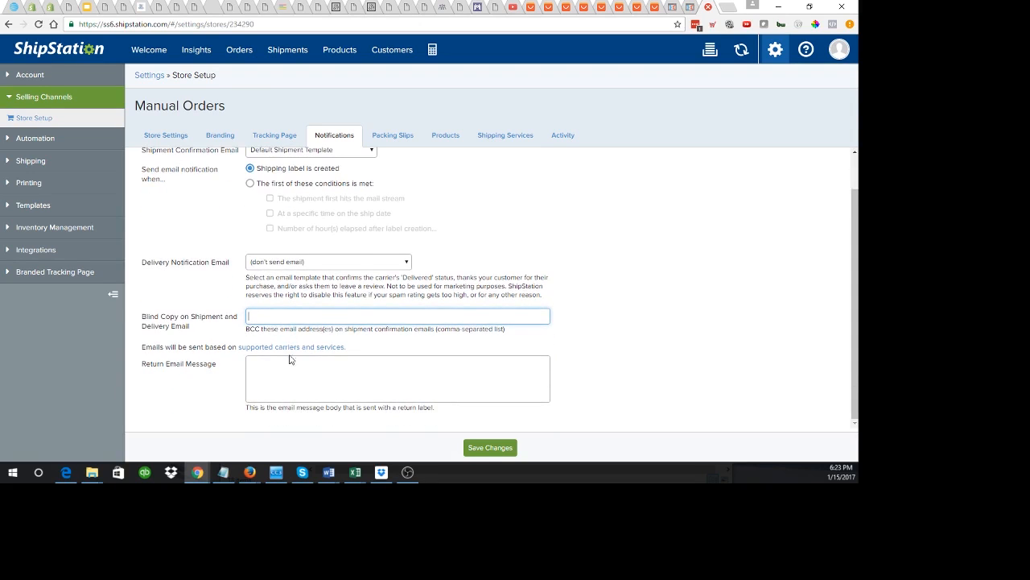
click(290, 315)
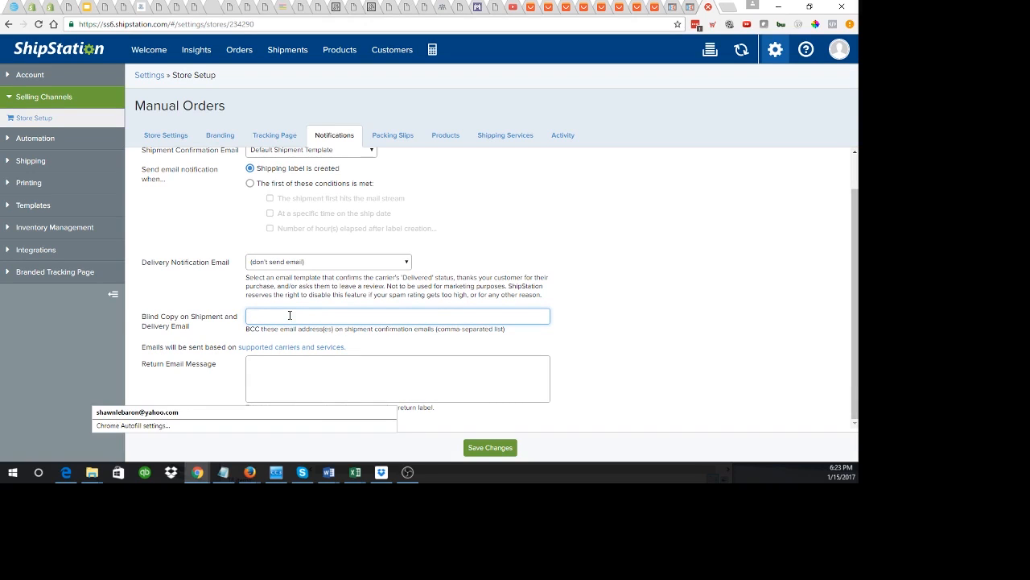
click(231, 313)
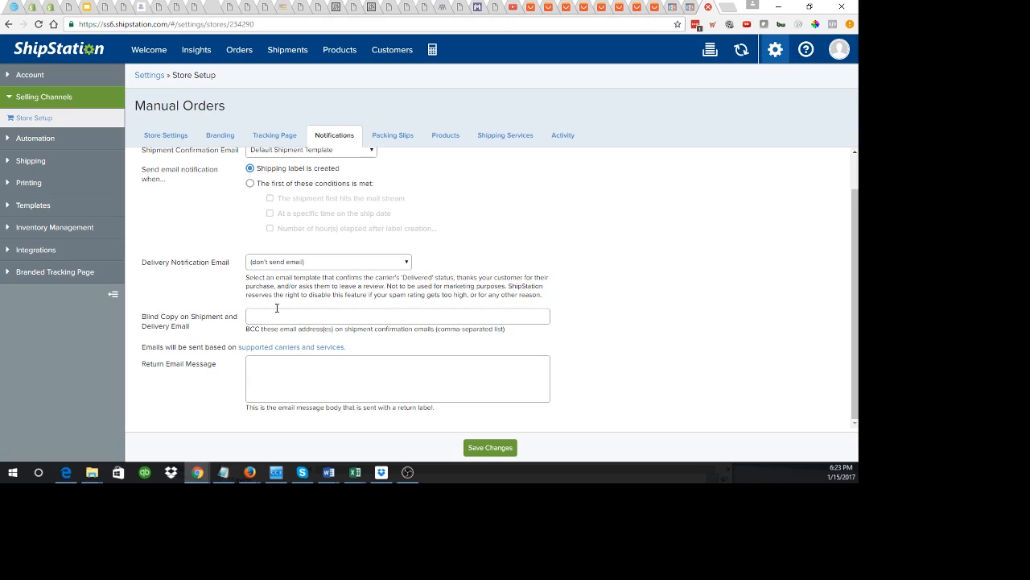
click(295, 375)
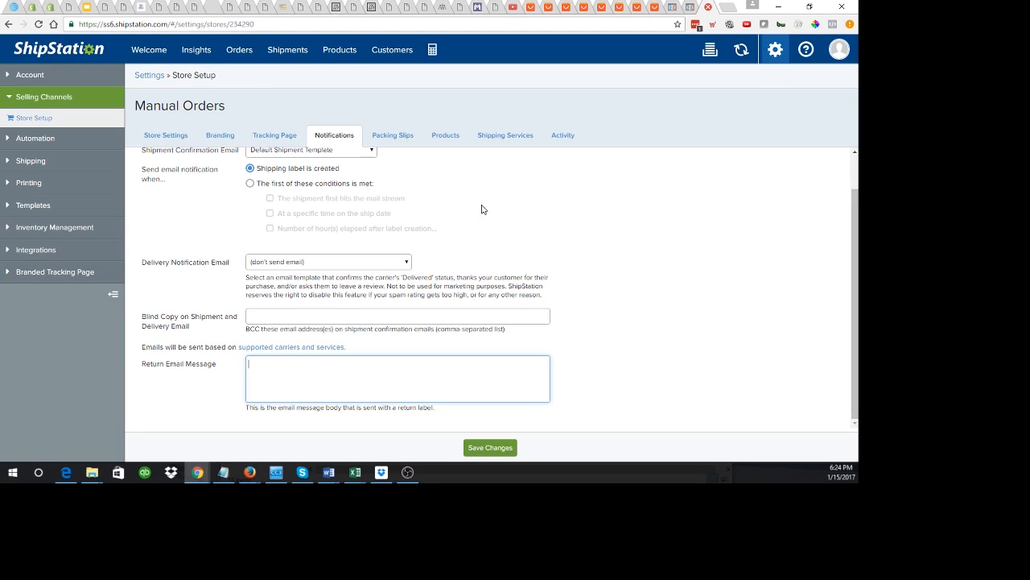
click(233, 213)
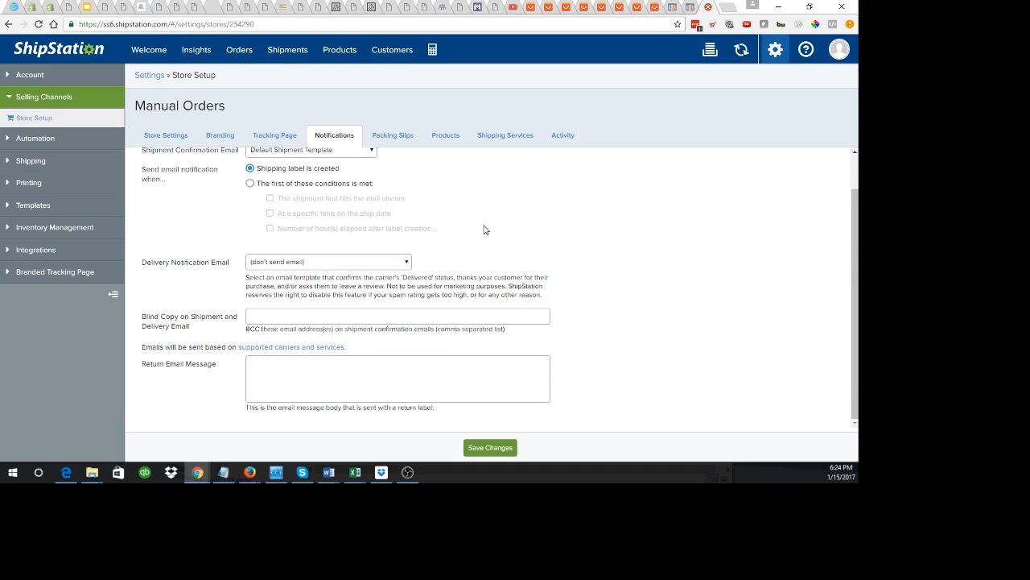
scroll(483, 229, up, 1)
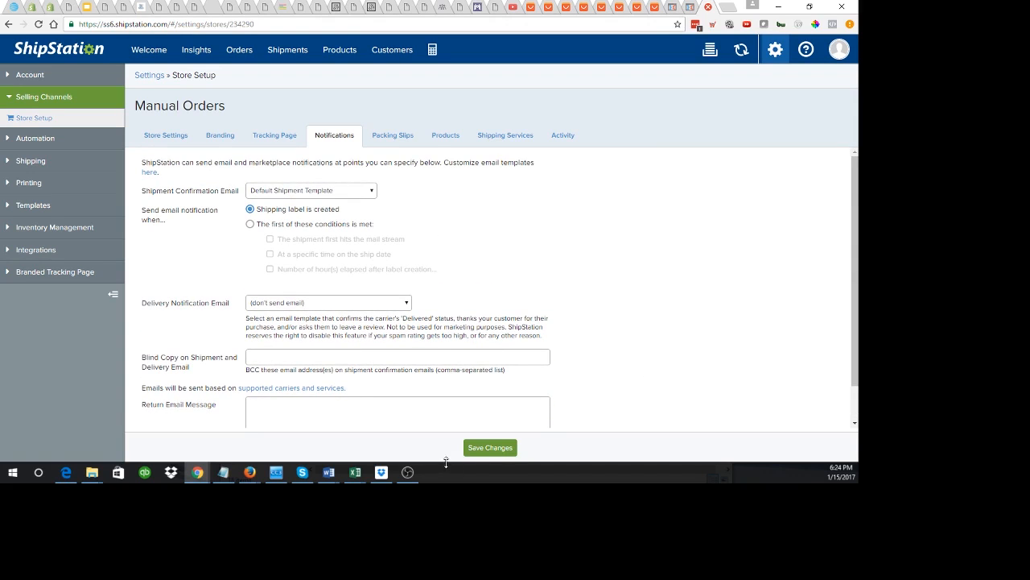
Step: Save the notification settings and return to the Storm Trooper Mask step's automation in ClickFunnels
click(490, 448)
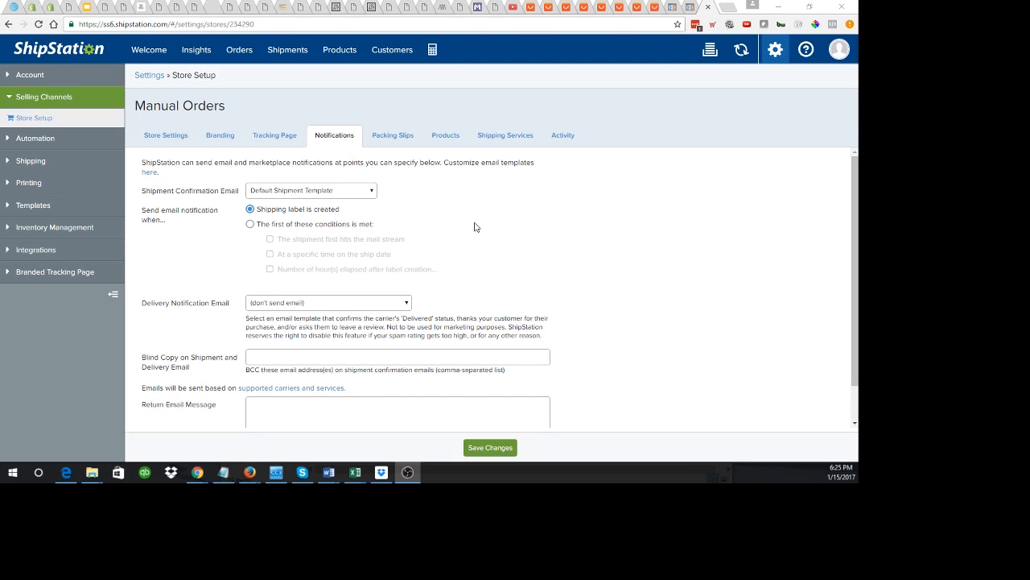
click(694, 9)
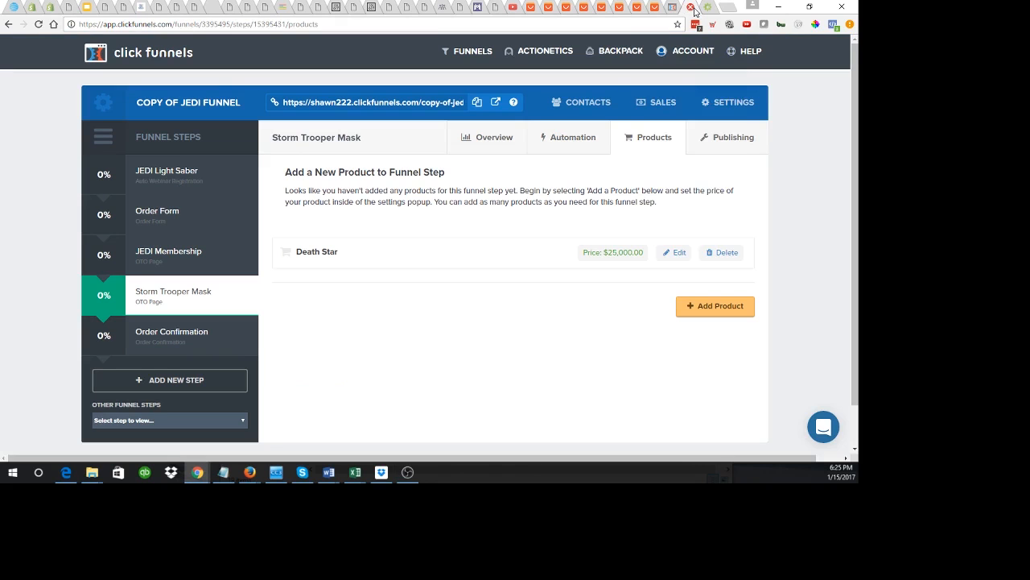
click(570, 138)
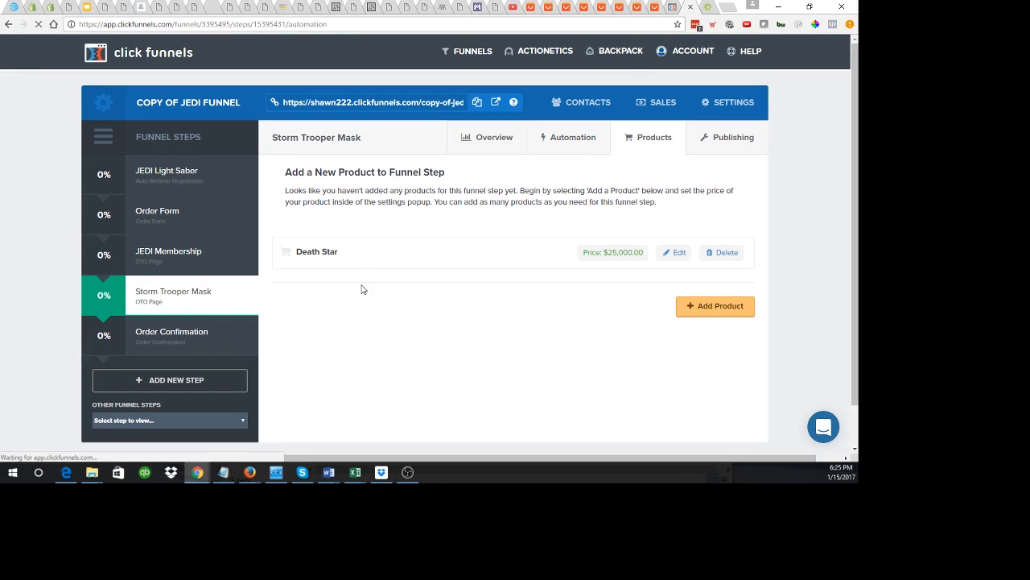